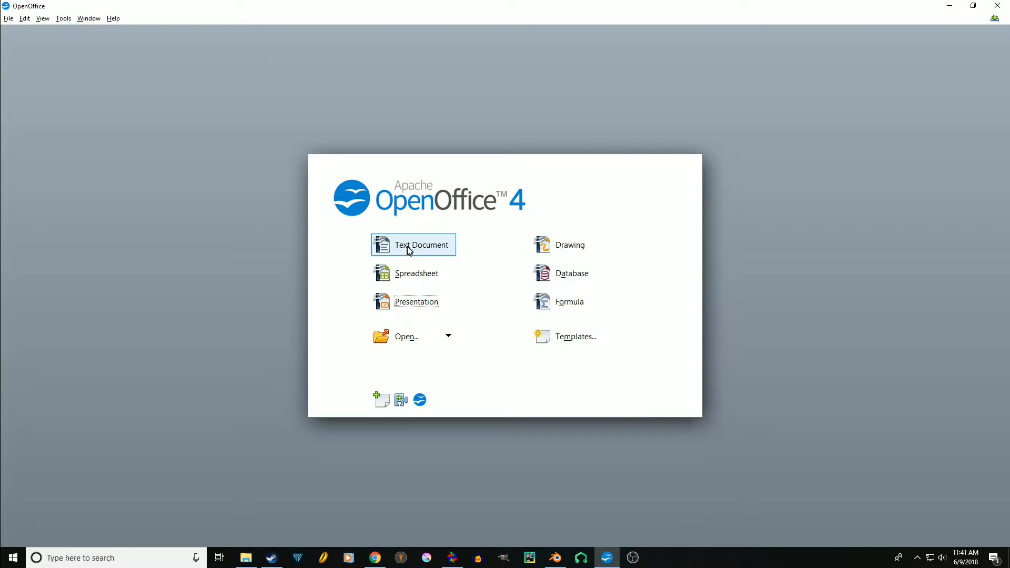
# Create a new blank text document
pyautogui.click(409, 248)
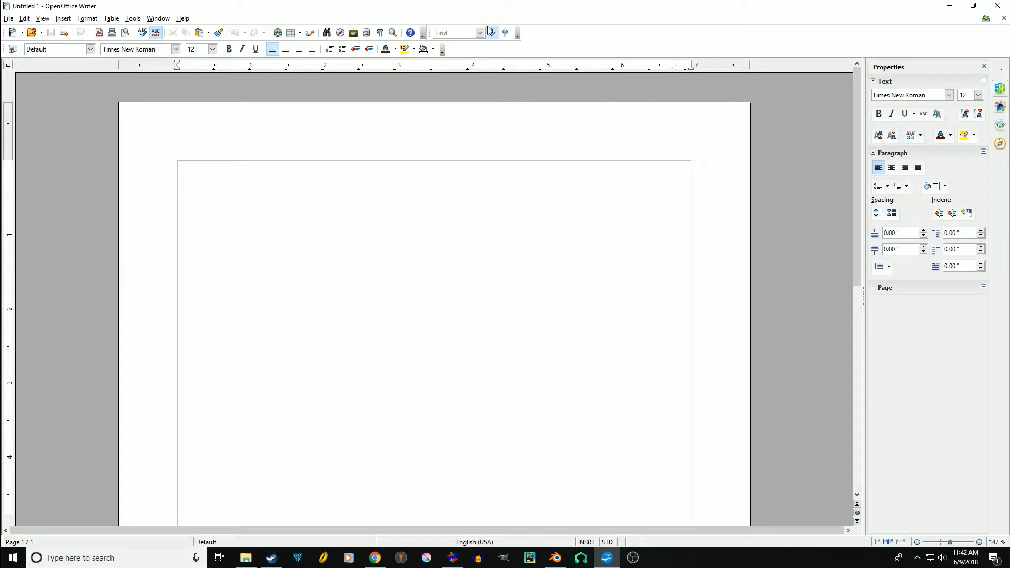
pyautogui.click(63, 19)
pyautogui.click(240, 22)
pyautogui.click(1000, 127)
pyautogui.click(1000, 144)
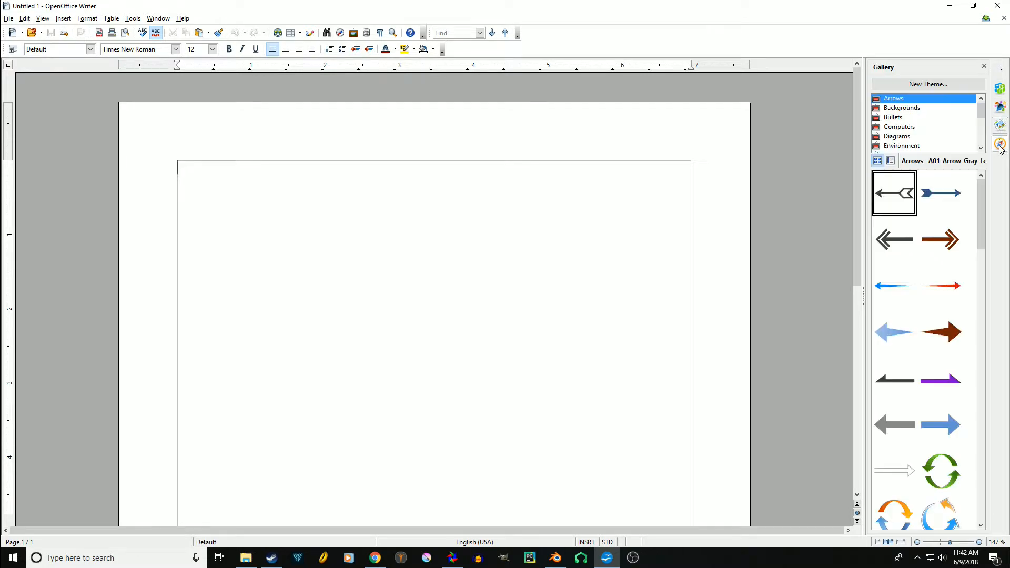
pyautogui.click(1000, 90)
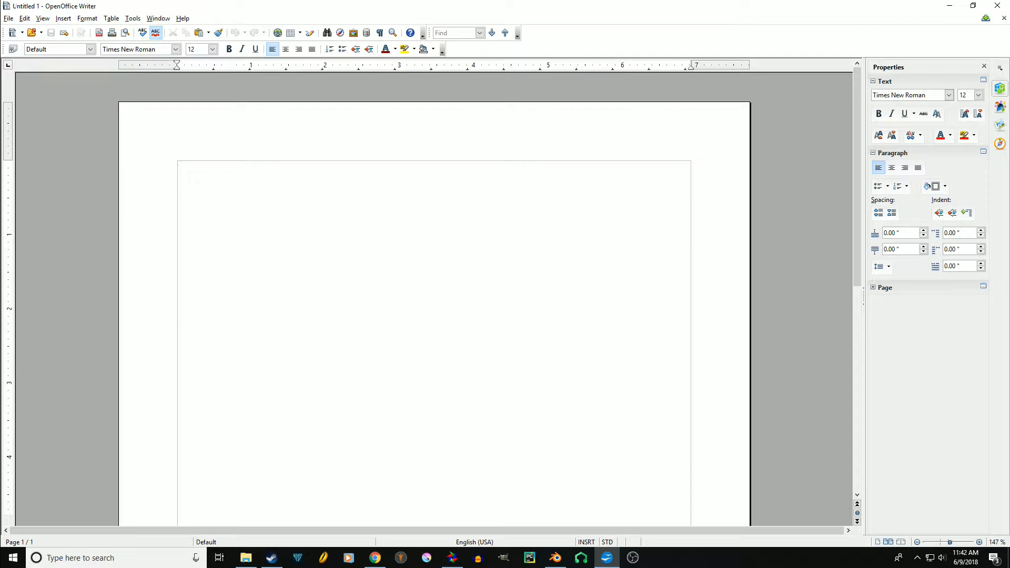
pyautogui.click(63, 19)
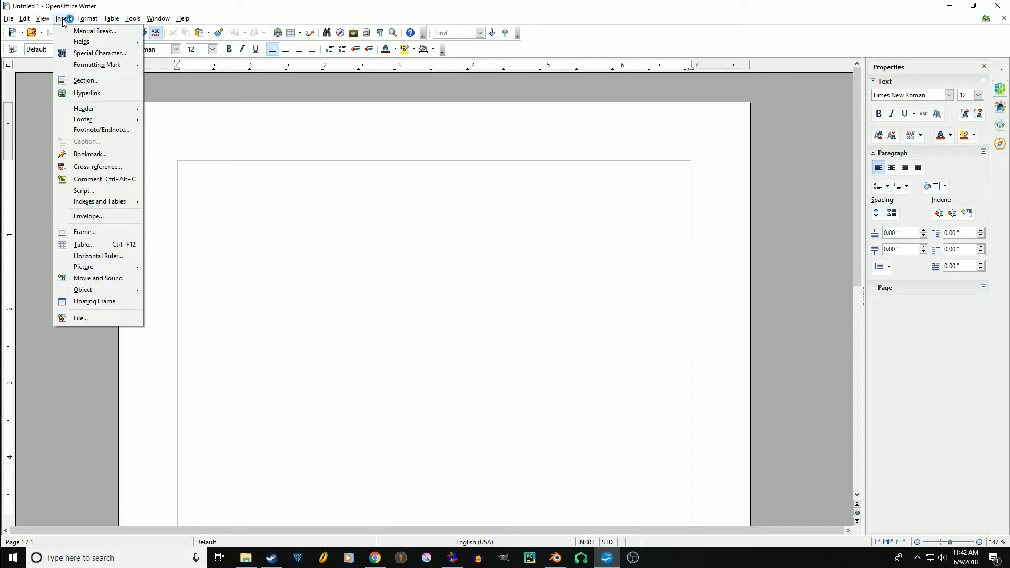
pyautogui.click(220, 15)
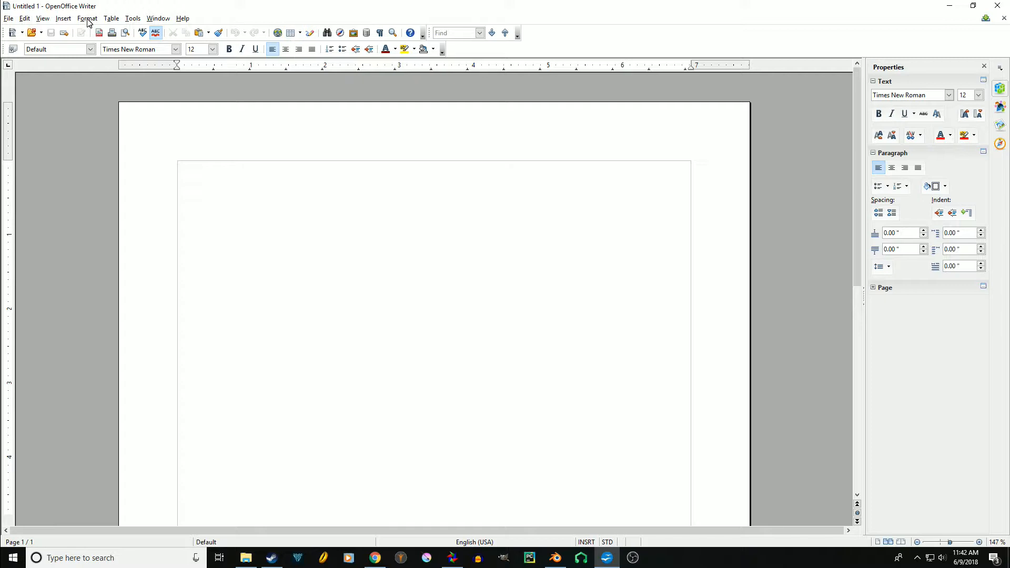
# Create a new spreadsheet from within the open text document
pyautogui.click(8, 18)
pyautogui.moveTo(25, 18)
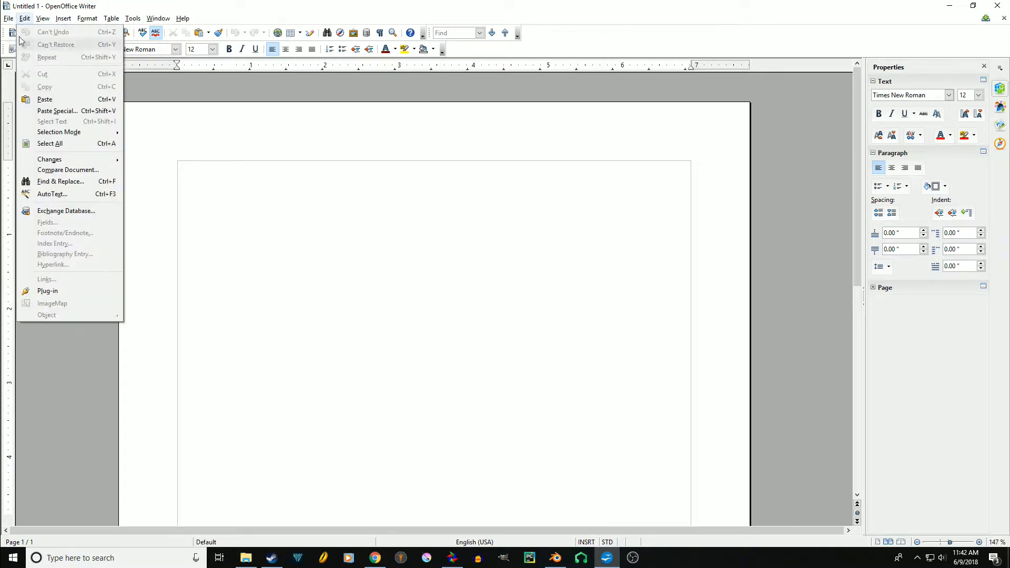
pyautogui.moveTo(31, 56)
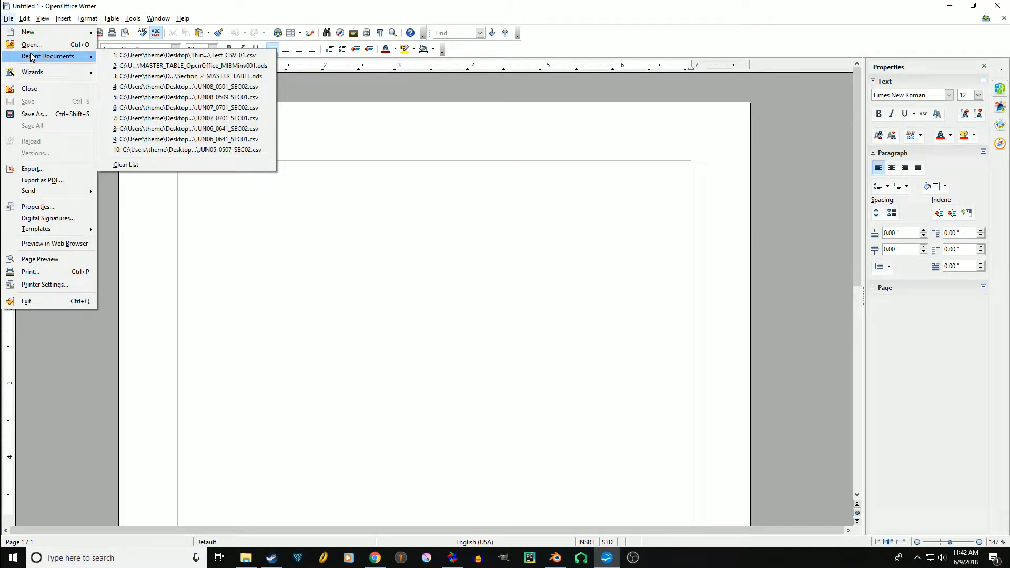
pyautogui.moveTo(46, 33)
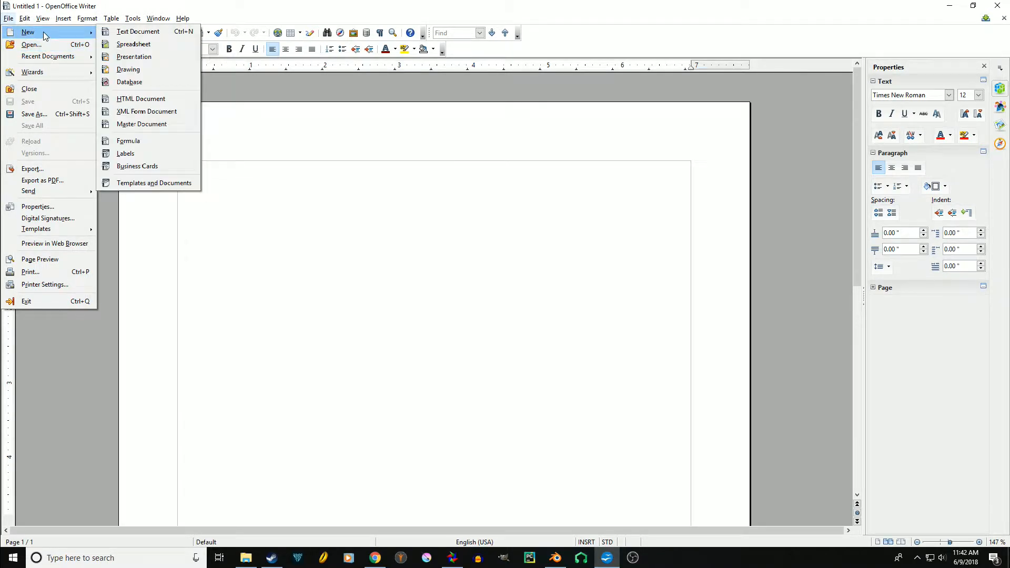
pyautogui.click(140, 44)
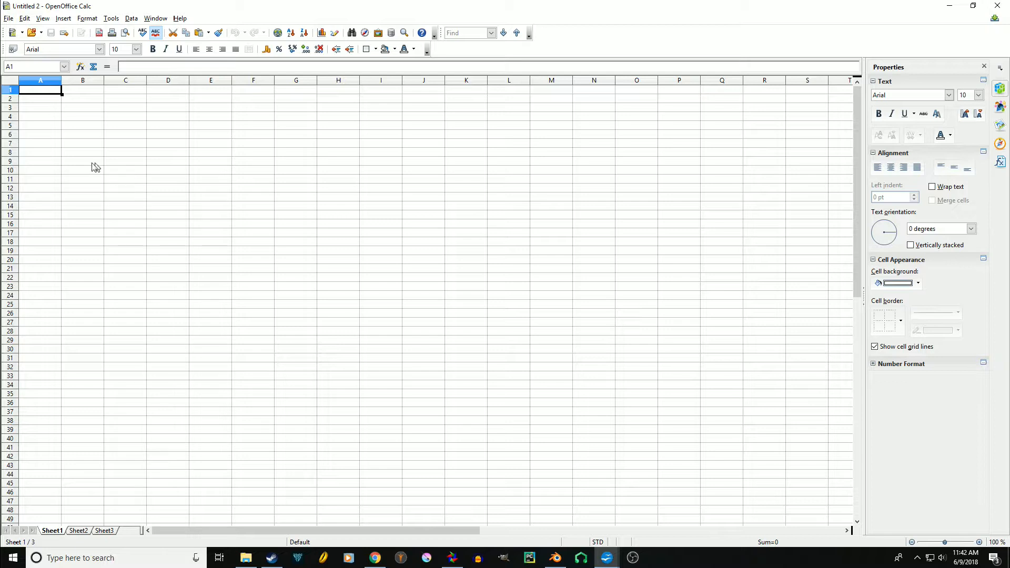
# Enter the column headers Date, Street1, Street2 and Street3 in cells A2 to D2
pyautogui.click(31, 111)
pyautogui.click(29, 92)
pyautogui.click(32, 100)
pyautogui.write('Date')
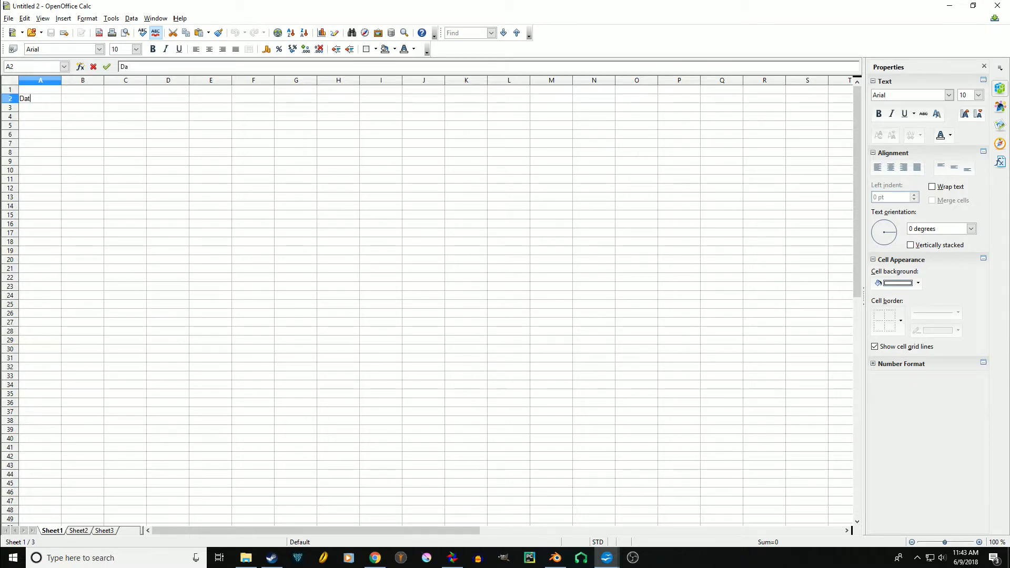
pyautogui.click(72, 104)
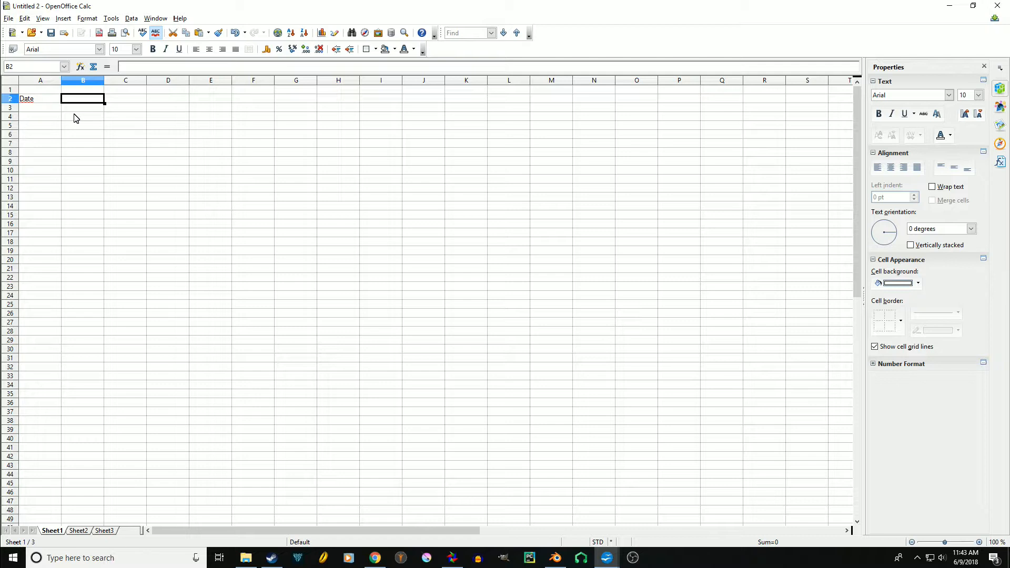
pyautogui.write('Street1')
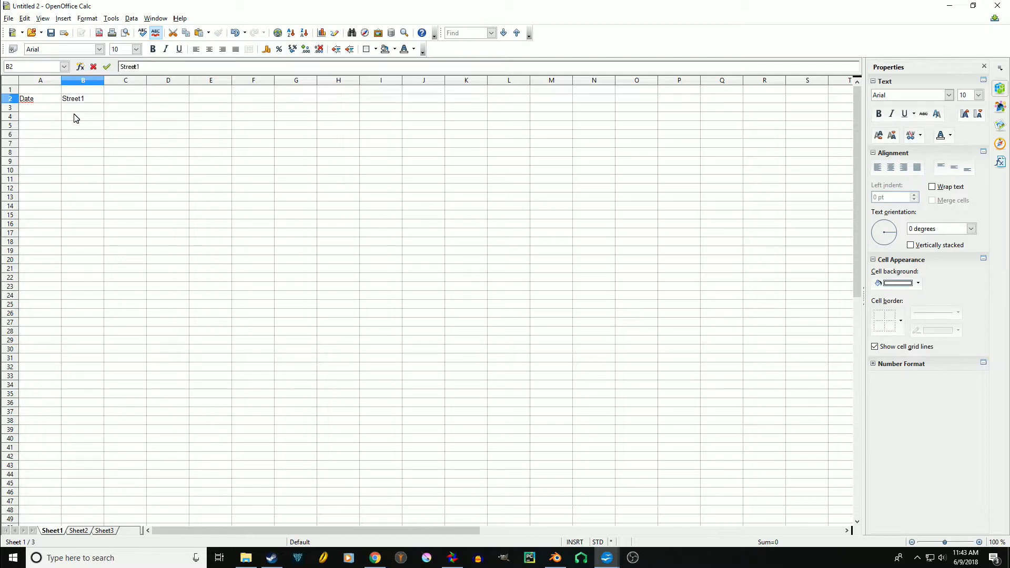
pyautogui.press('Tab')
pyautogui.write('Street')
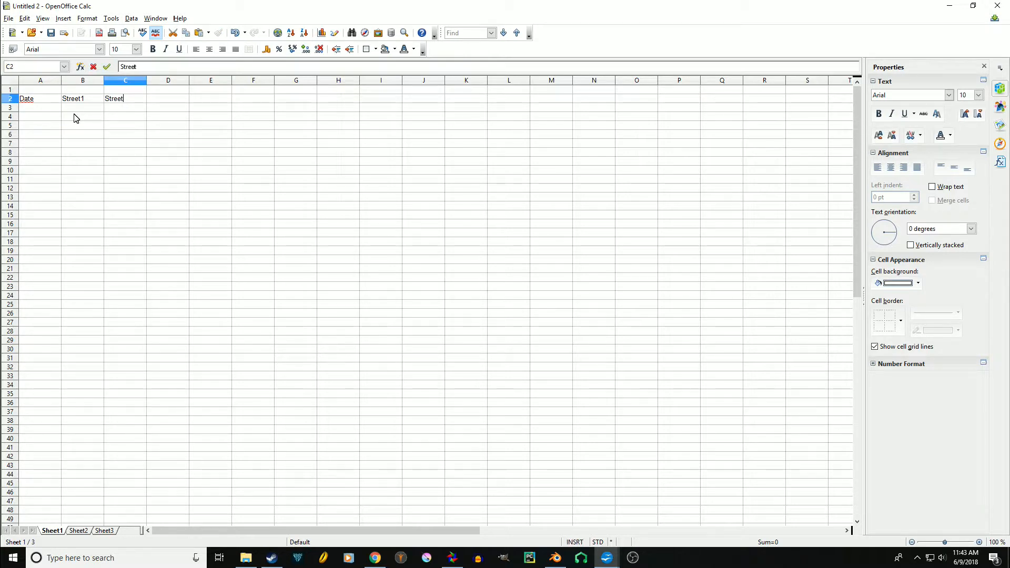
pyautogui.write('2')
pyautogui.press('Tab')
pyautogui.write('Street')
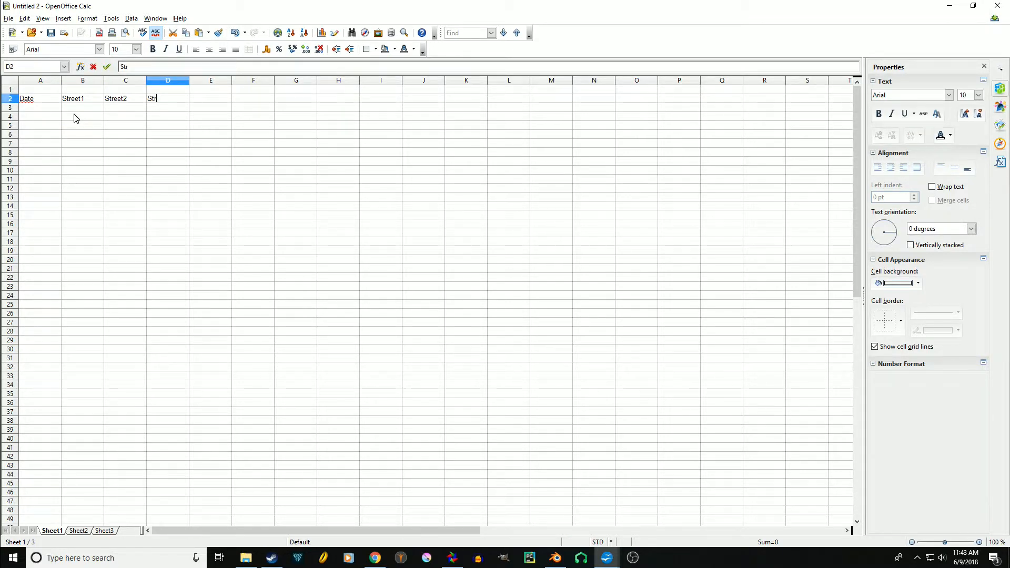
pyautogui.write('3')
pyautogui.press('Return')
# Enter the dates 1/1/18, 1/2/18 and 1/3/18 in cells A3 to A5 below the Date header
pyautogui.press('Left')
pyautogui.press('Left')
pyautogui.press('Left')
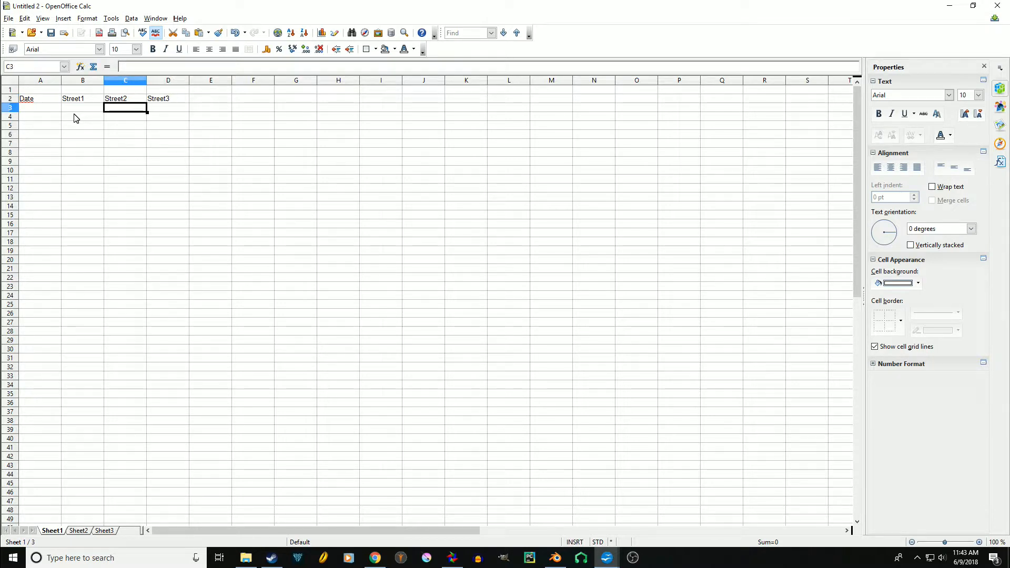
pyautogui.write('1/01/1')
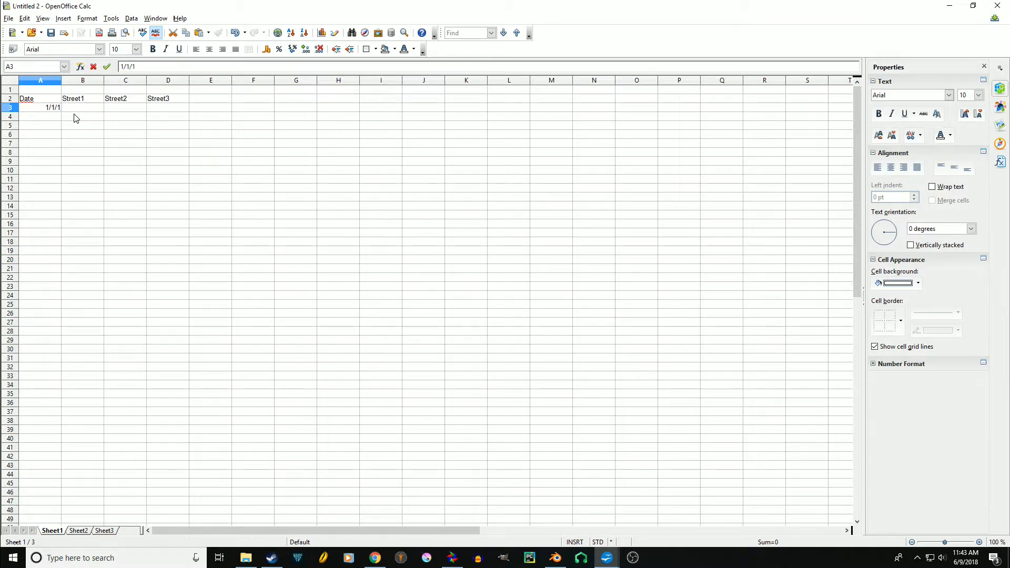
pyautogui.write('8')
pyautogui.press('Return')
pyautogui.write('1/2')
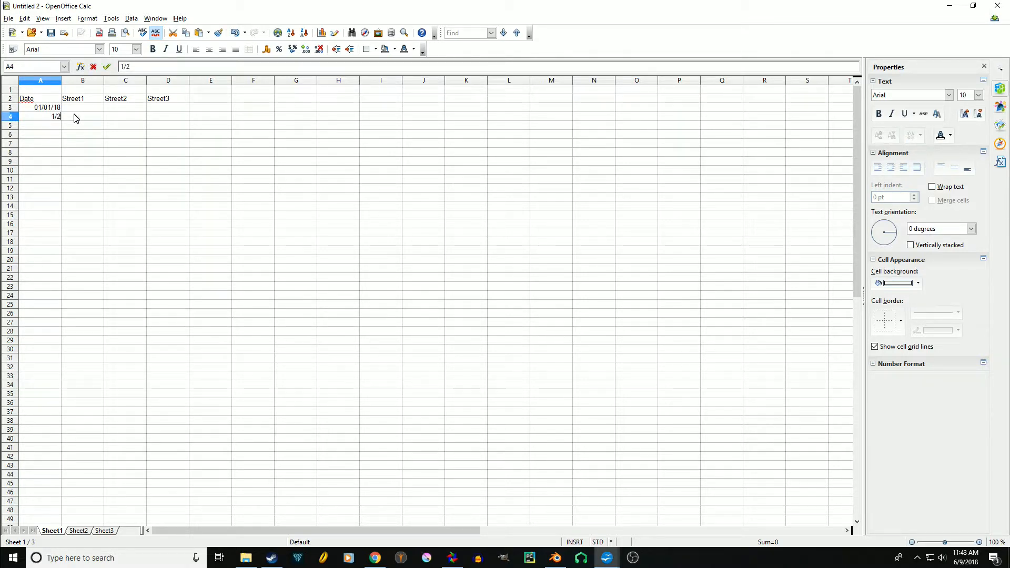
pyautogui.write('/18')
pyautogui.press('Return')
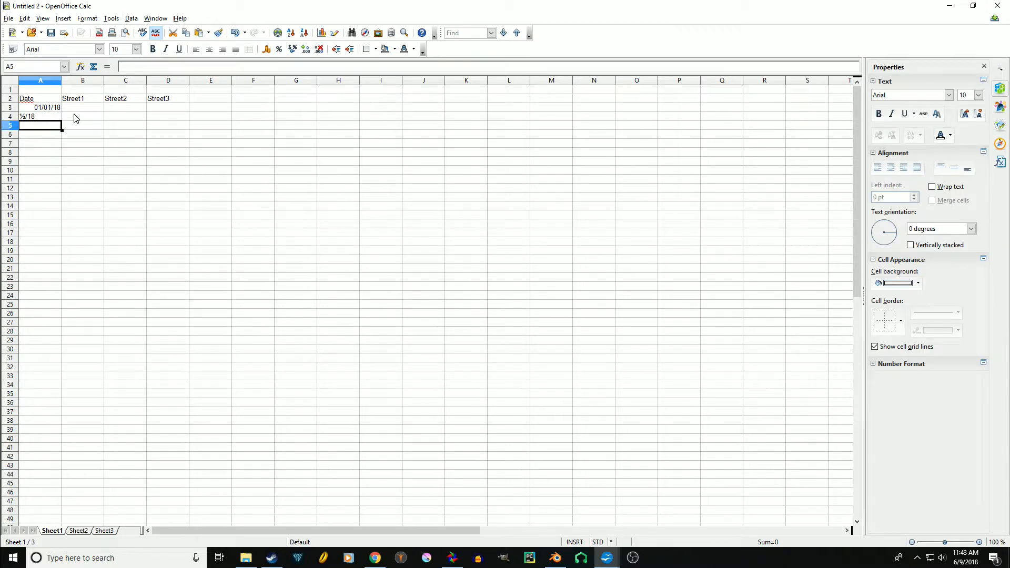
pyautogui.write('1/03/1')
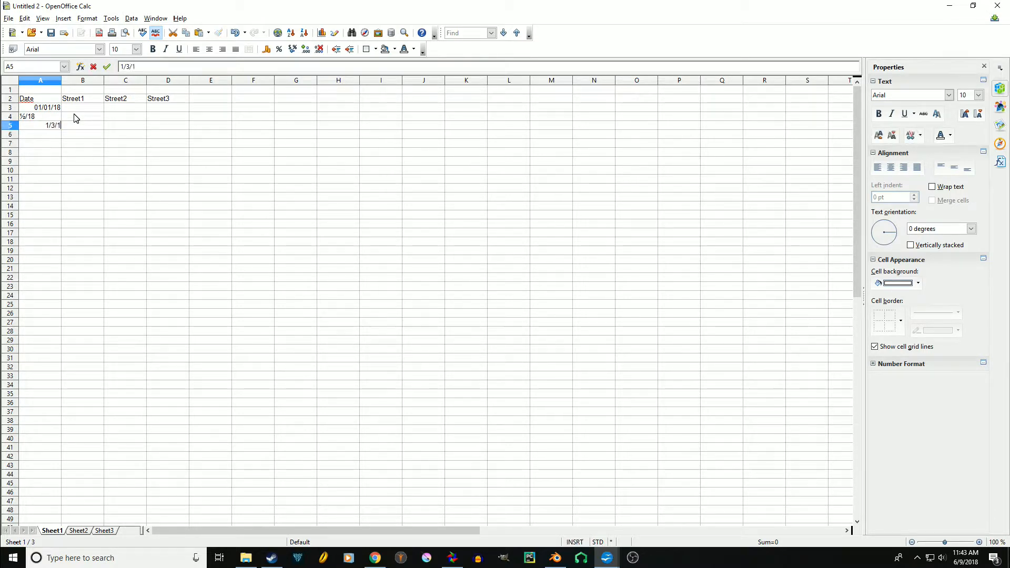
pyautogui.write('8')
pyautogui.press('Return')
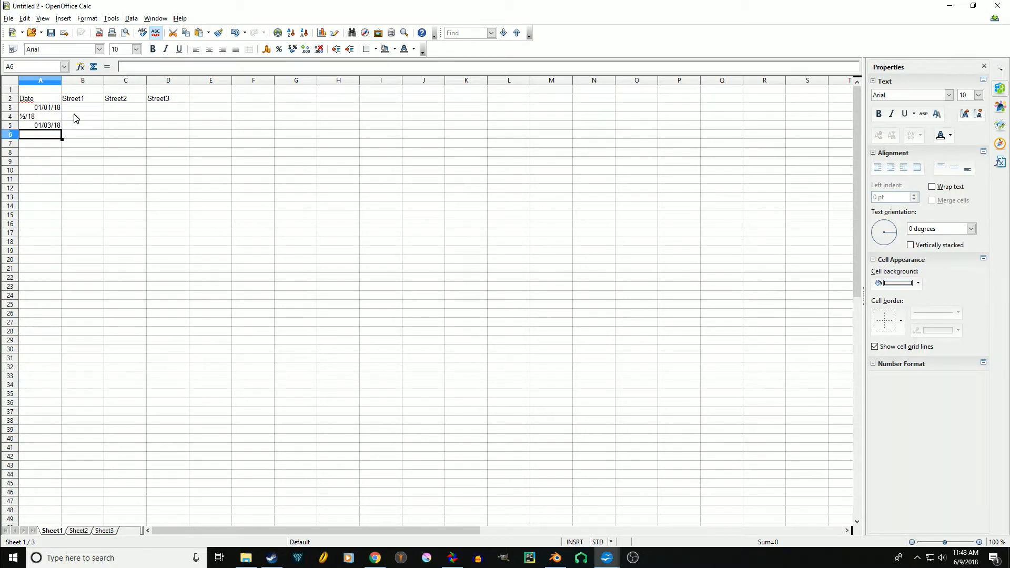
# Try to re-enter the second date in cell A4, then clear the cell
pyautogui.press('Up')
pyautogui.press('Up')
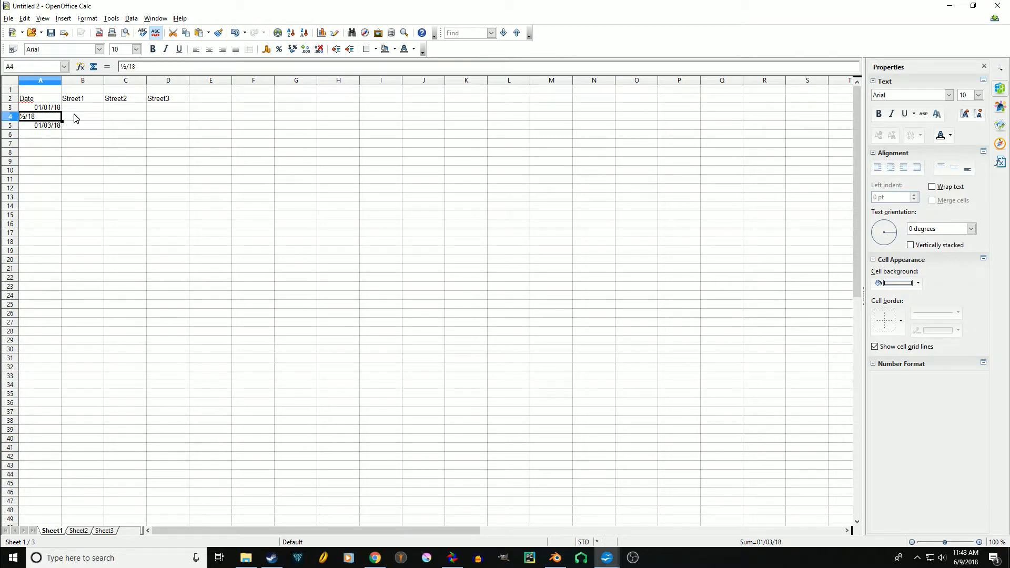
pyautogui.write('1/2')
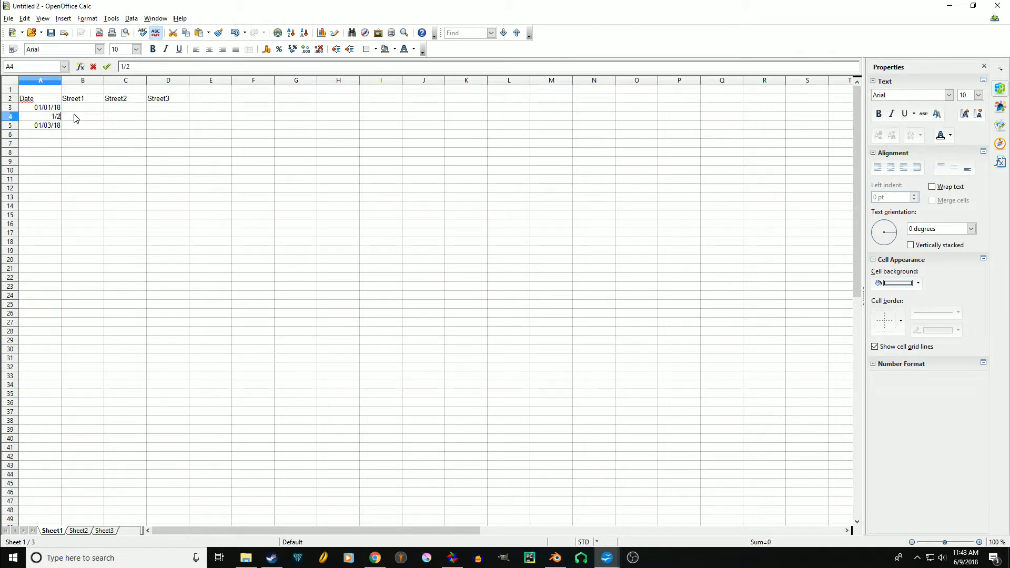
pyautogui.write('/')
pyautogui.press('BackSpace')
pyautogui.press('BackSpace')
# Fill cells A3 to A5 of the Date column with the month labels Jan, Feb and March
pyautogui.click(54, 108)
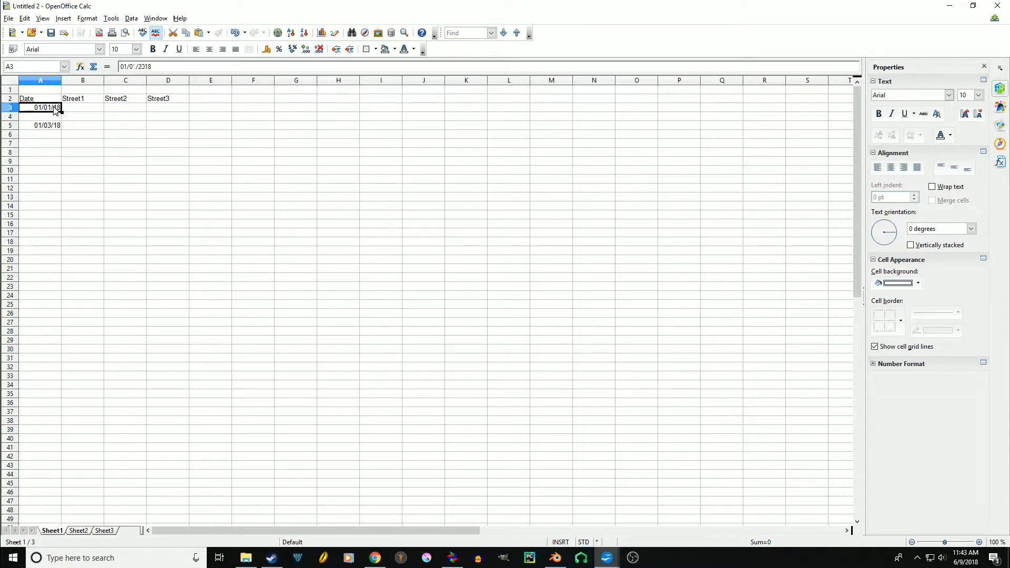
pyautogui.write('Jan')
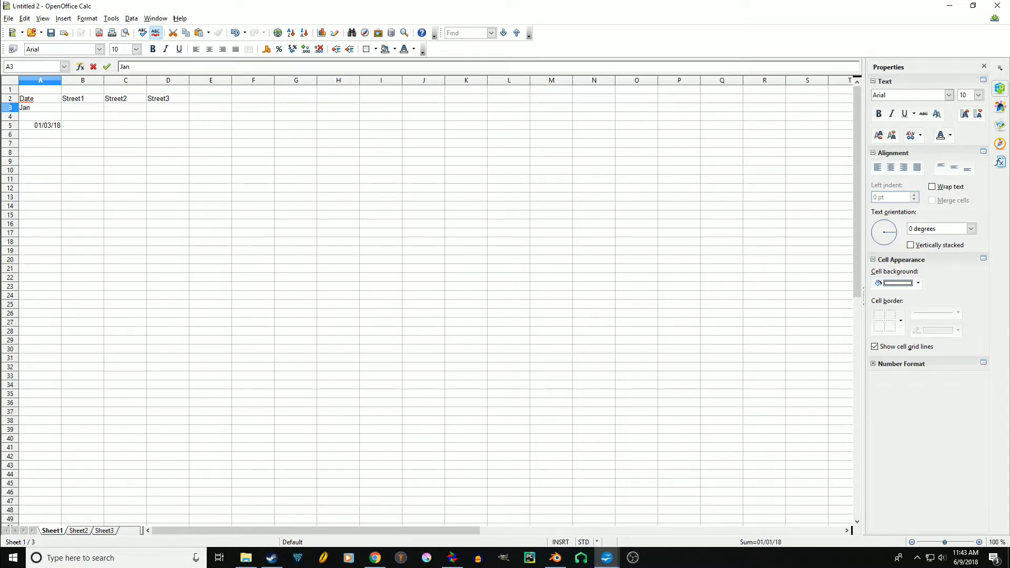
pyautogui.press('Return')
pyautogui.write('Feb')
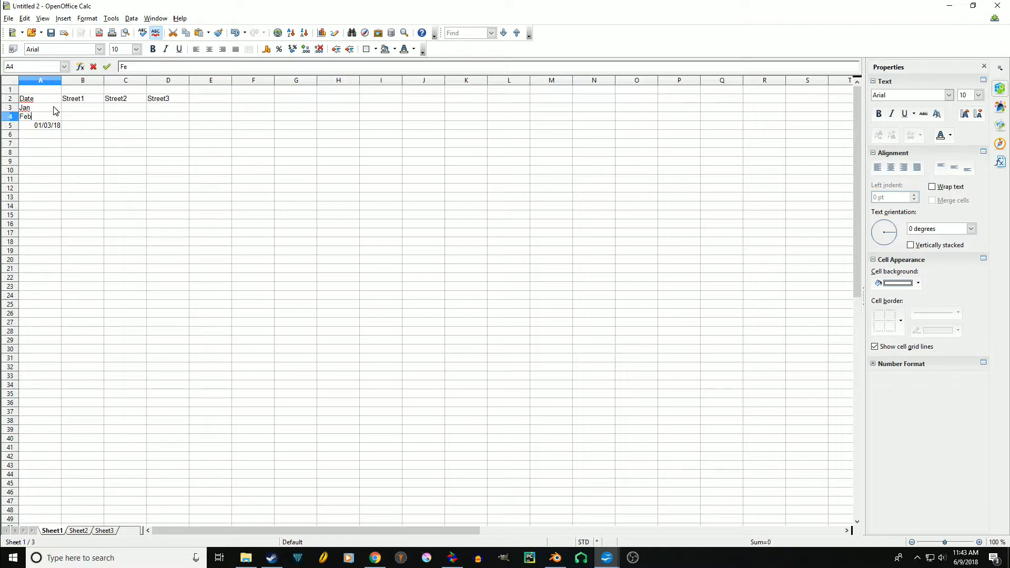
pyautogui.press('Return')
pyautogui.write('March')
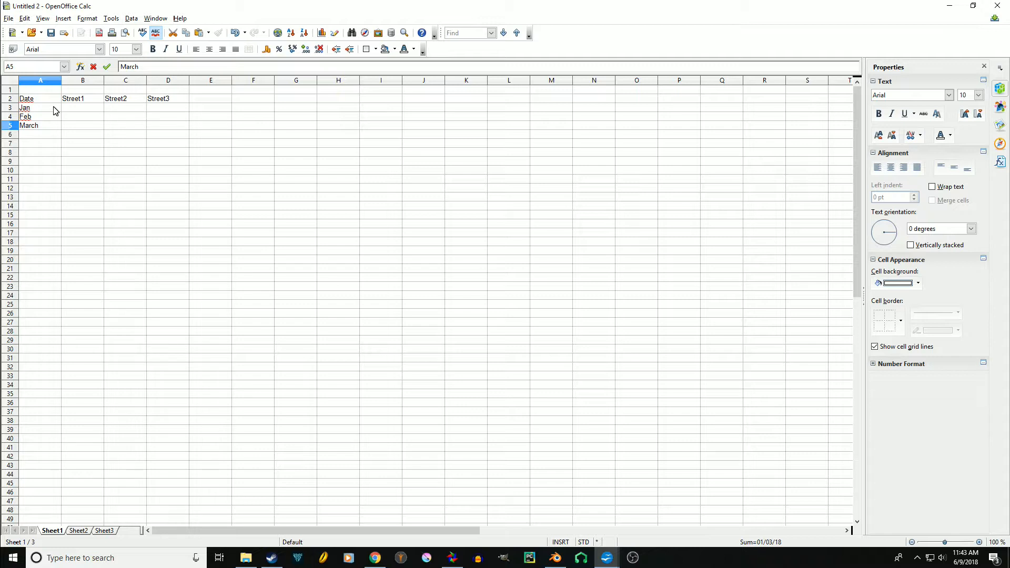
# Enter the Jan values 5, 7 and 6 for Street1, Street2 and Street3 in cells B3 to D3
pyautogui.click(76, 109)
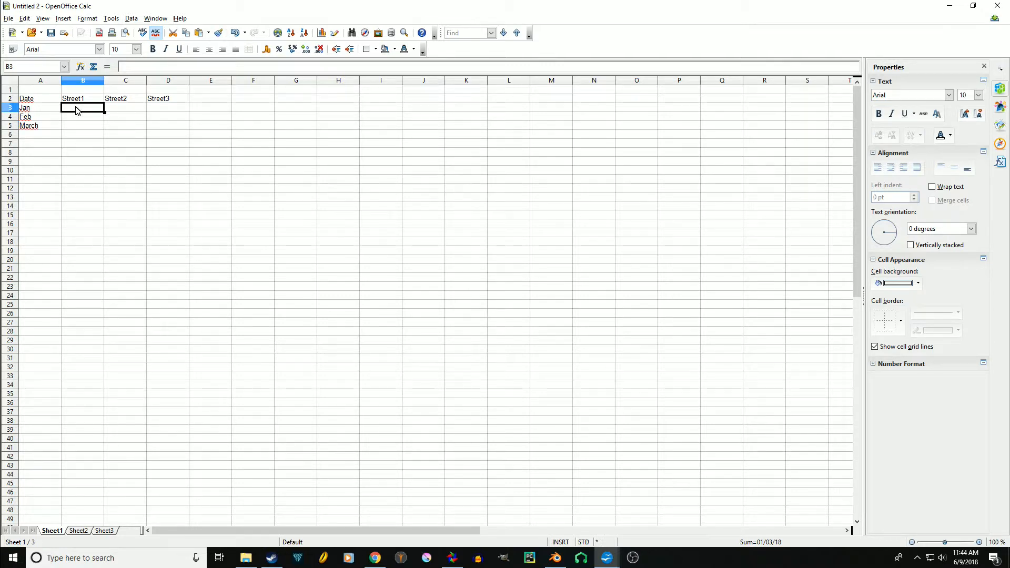
pyautogui.write('5')
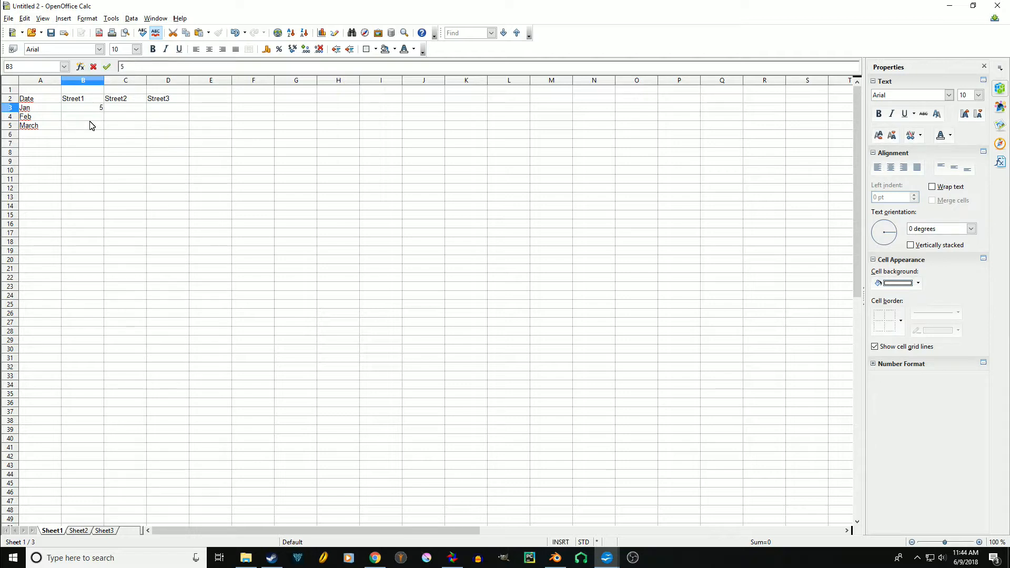
pyautogui.press('Tab')
pyautogui.write('7')
pyautogui.press('Tab')
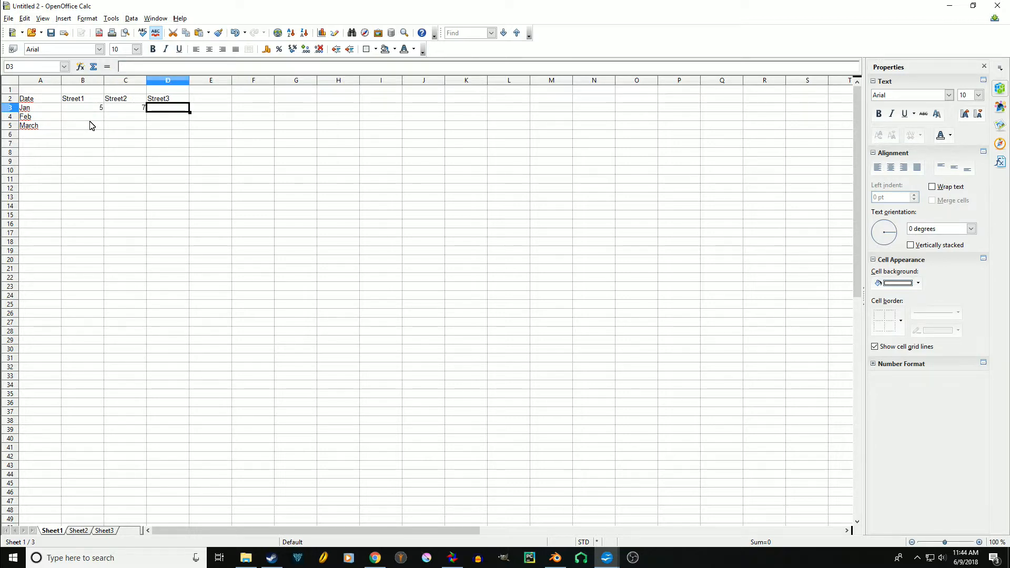
pyautogui.write('6')
pyautogui.press('Return')
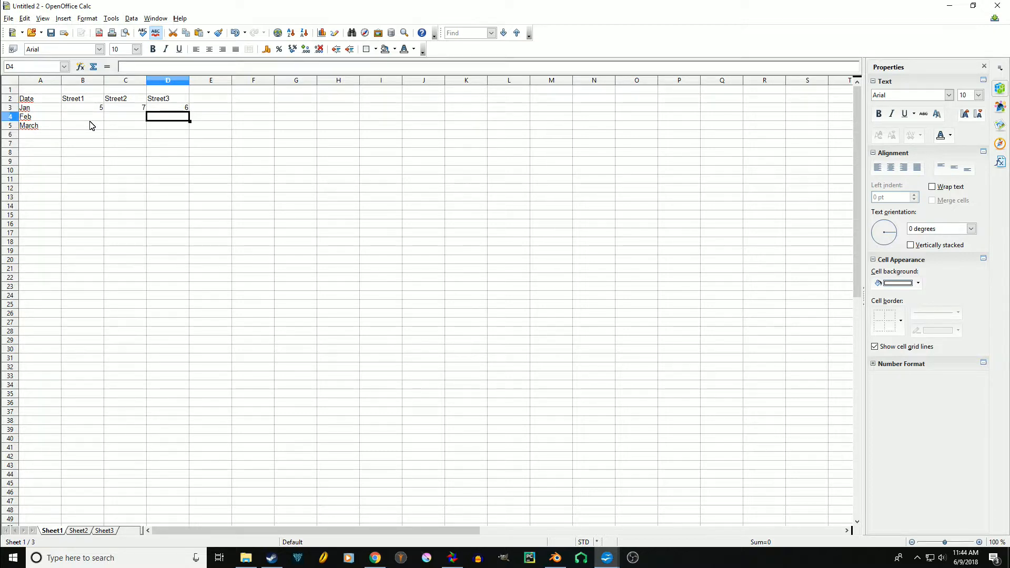
# Enter the Feb values 10, 20 and 9 for Street1, Street2 and Street3 in cells B4 to D4
pyautogui.press('Left')
pyautogui.press('Left')
pyautogui.write('10')
pyautogui.press('Tab')
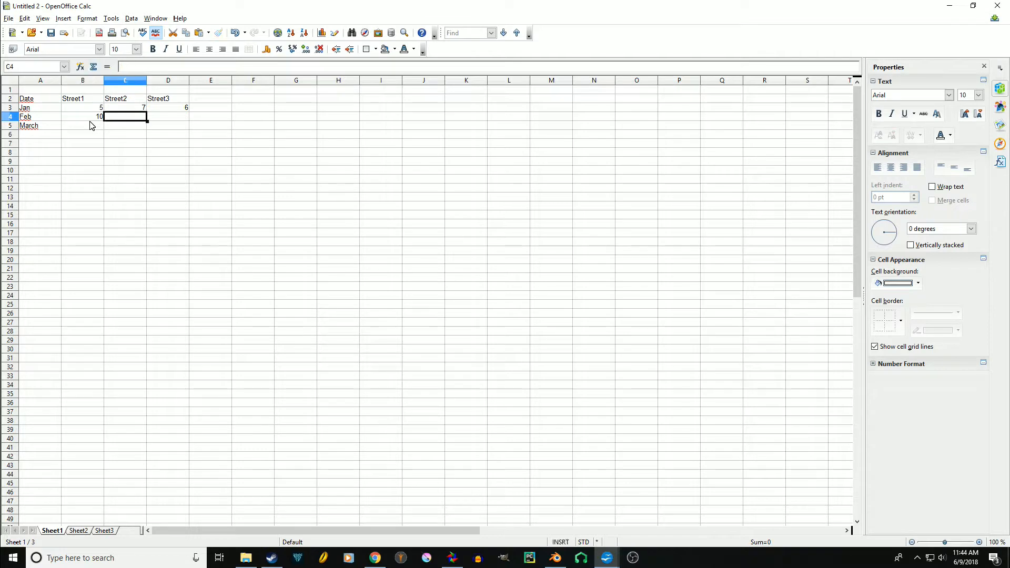
pyautogui.write('20')
pyautogui.press('Tab')
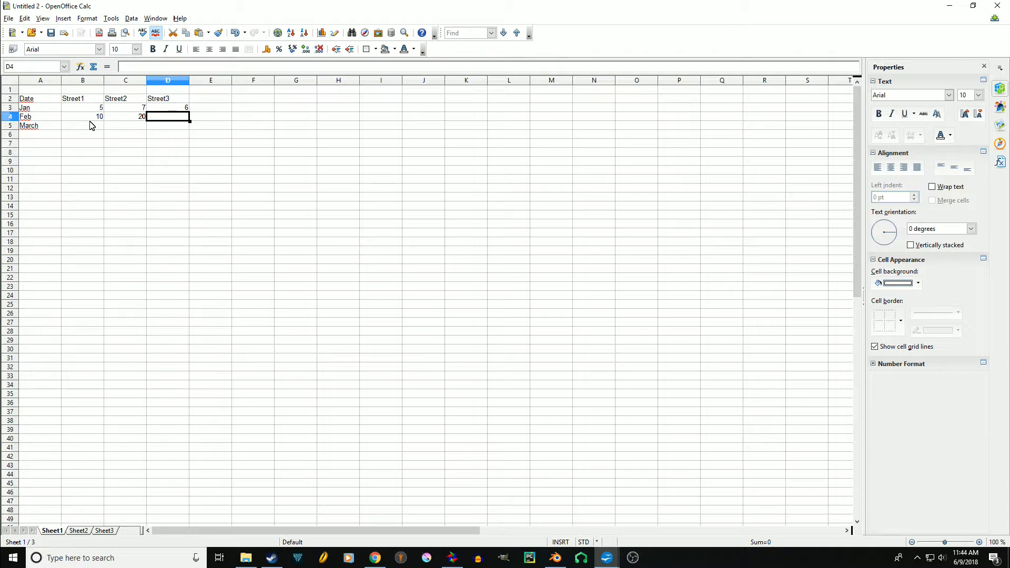
pyautogui.write('9')
# Enter the March values 12, 25 and 50 for Street1, Street2 and Street3 in cells B5 to D5
pyautogui.click(90, 125)
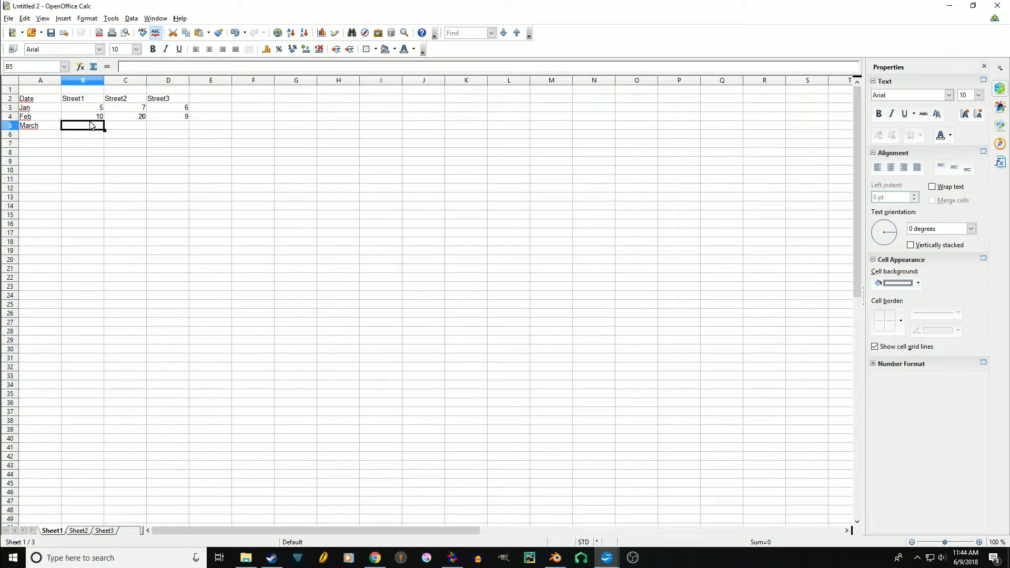
pyautogui.write('12')
pyautogui.press('Tab')
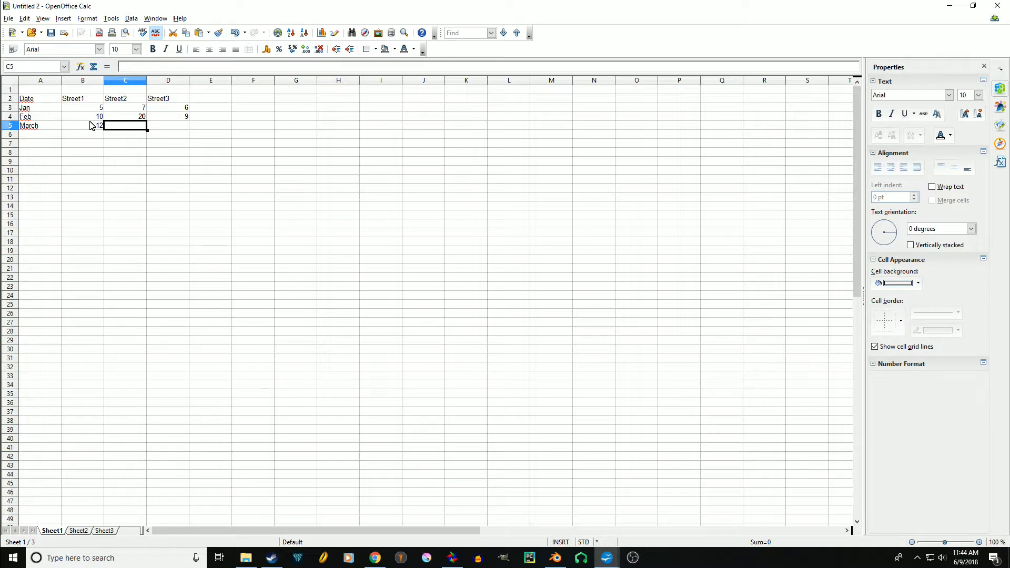
pyautogui.write('25')
pyautogui.press('Tab')
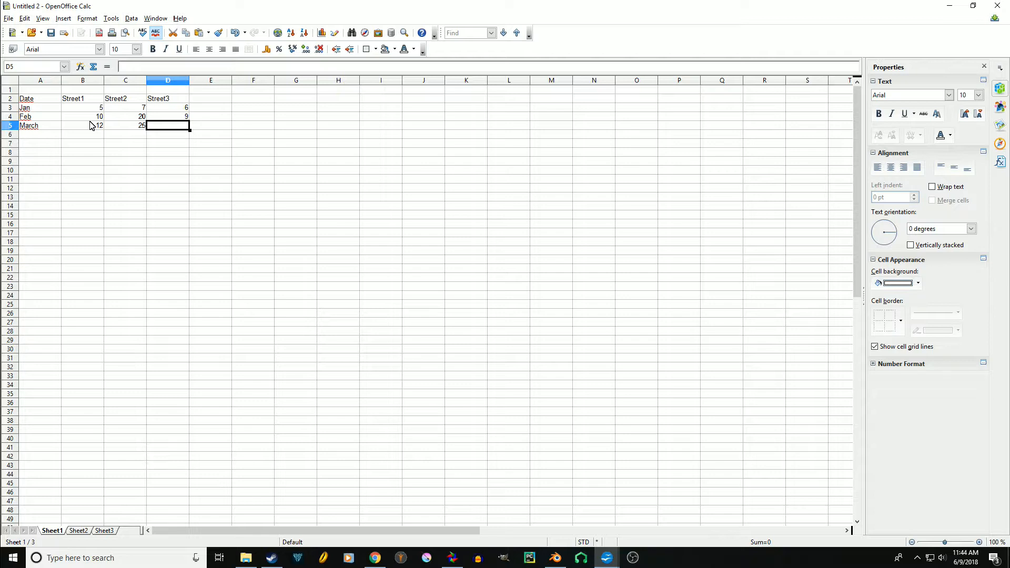
pyautogui.write('50')
pyautogui.press('Return')
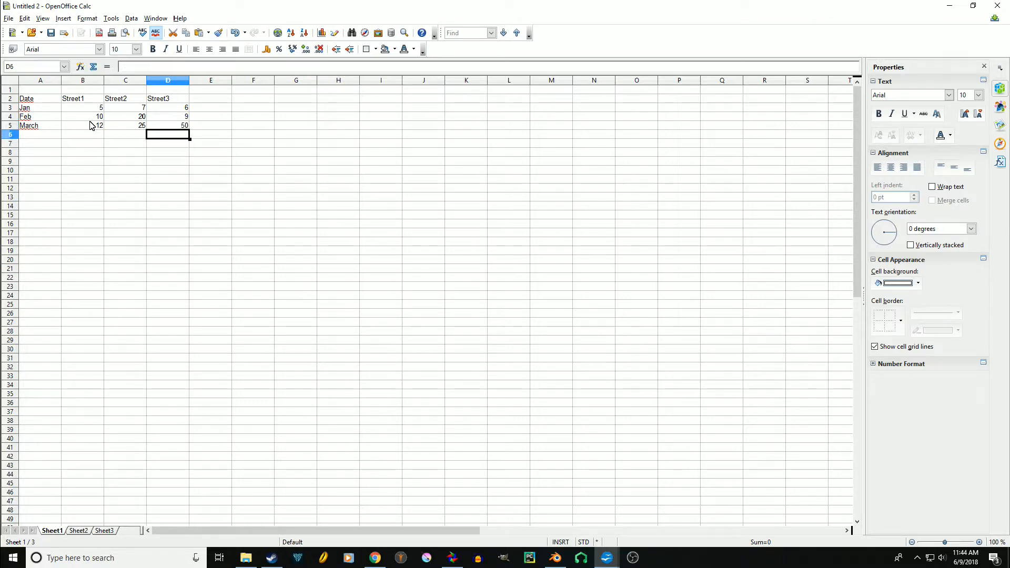
# Label cell A6 as Totals and sum the Street1 values B3:B5 in cell B6
pyautogui.click(51, 138)
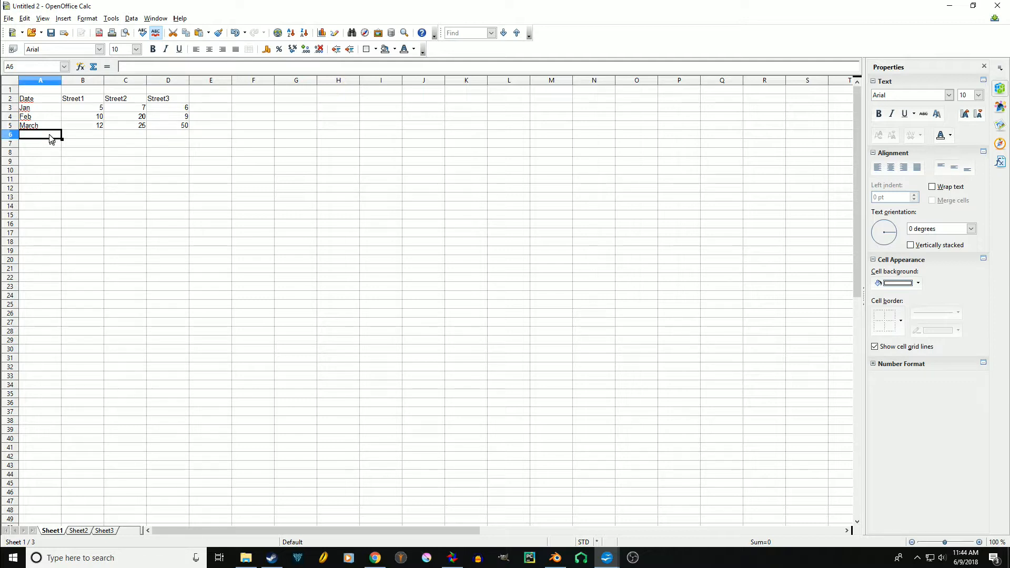
pyautogui.write('Totals')
pyautogui.press('Tab')
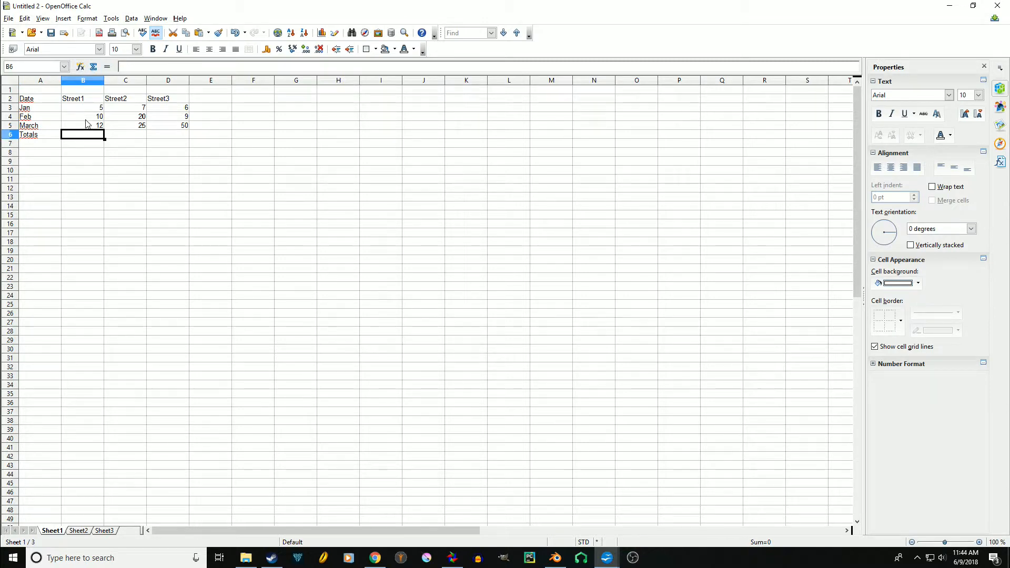
pyautogui.click(92, 68)
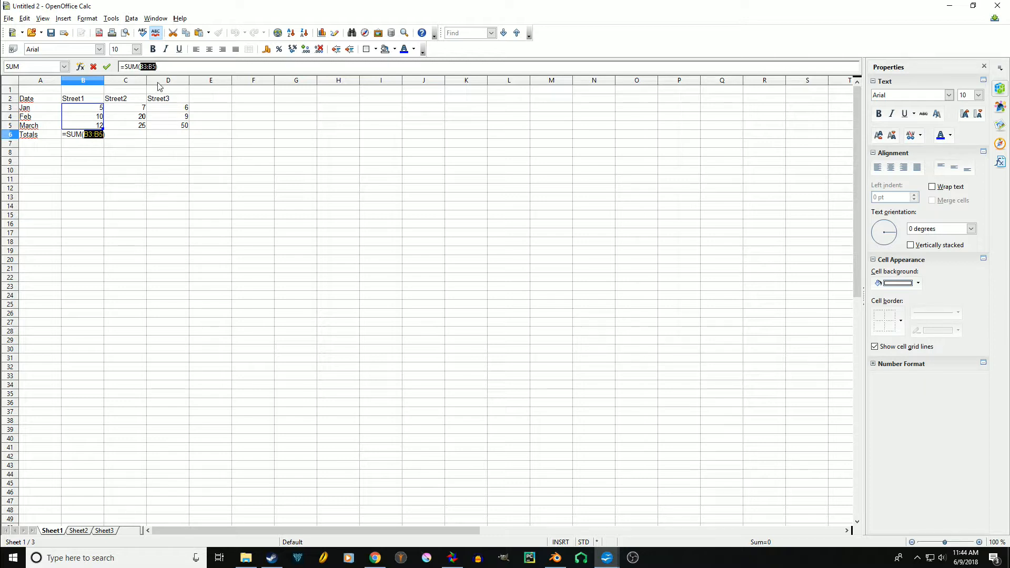
pyautogui.press('Right')
pyautogui.press('Right')
pyautogui.click(158, 66)
pyautogui.press('Return')
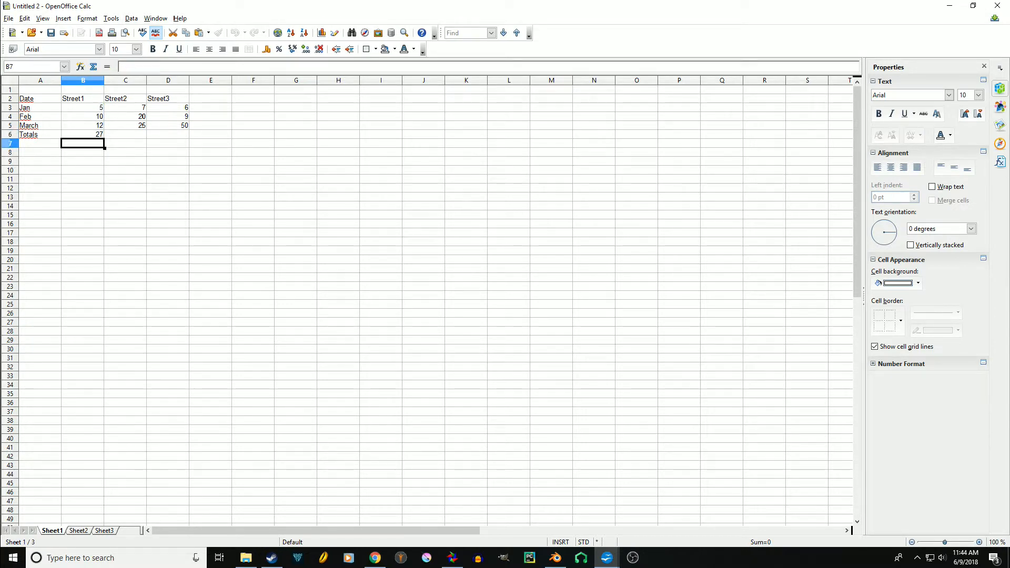
# Sum the Street2 values C3:C5 in cell C6 and the Street3 values D3:D5 in cell D6
pyautogui.click(129, 134)
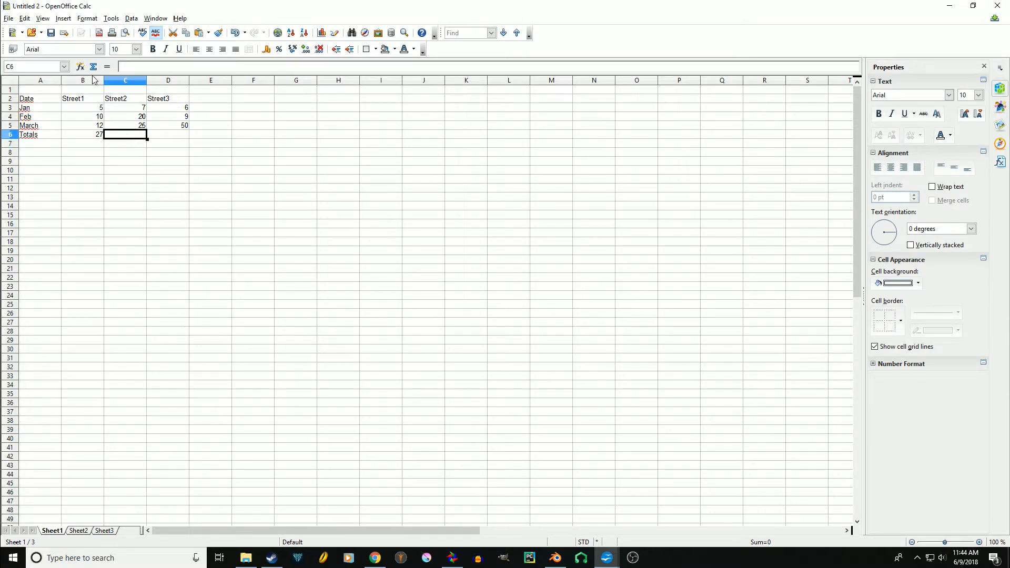
pyautogui.click(93, 67)
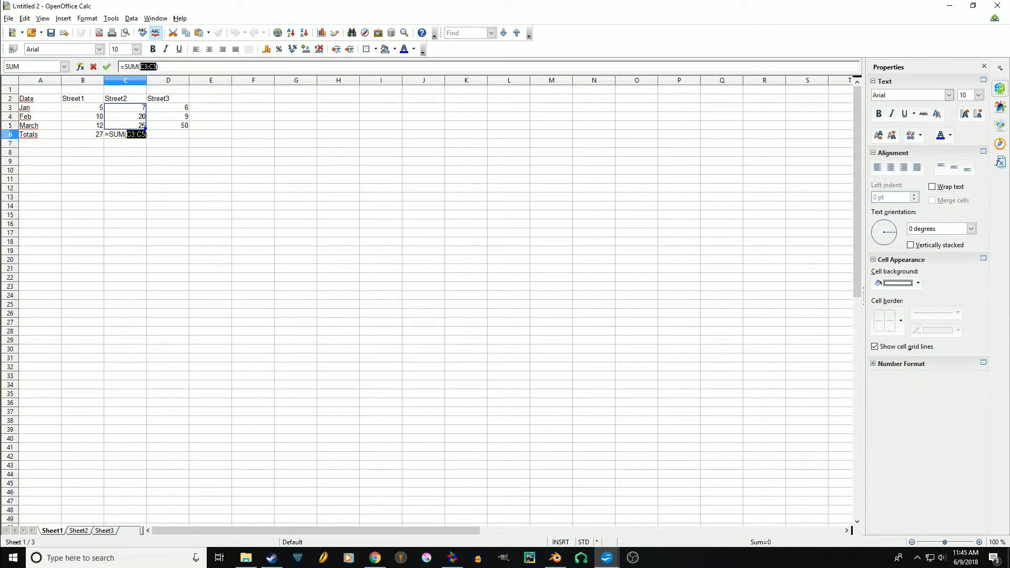
pyautogui.click(174, 67)
pyautogui.click(107, 67)
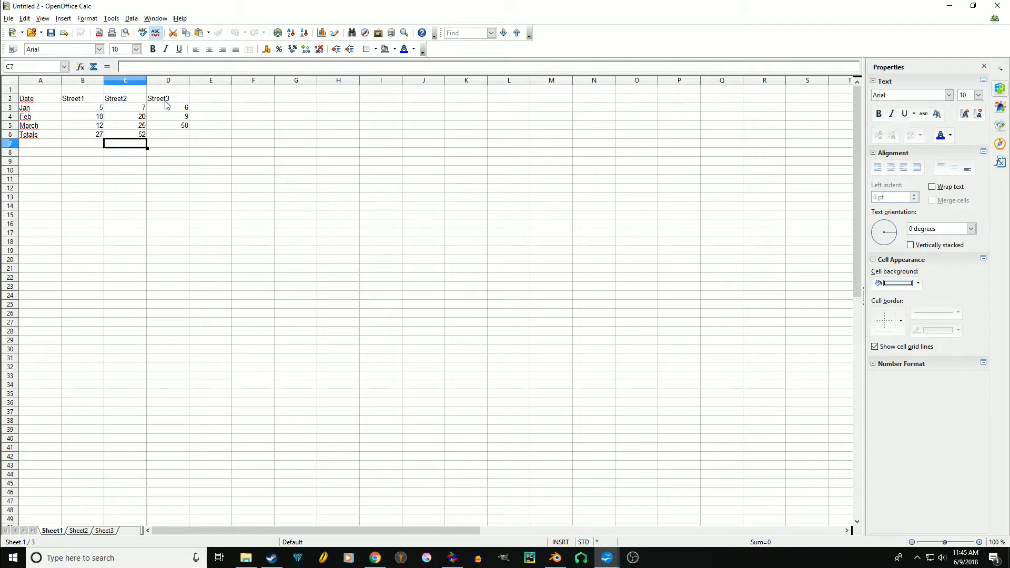
pyautogui.click(169, 135)
pyautogui.click(99, 67)
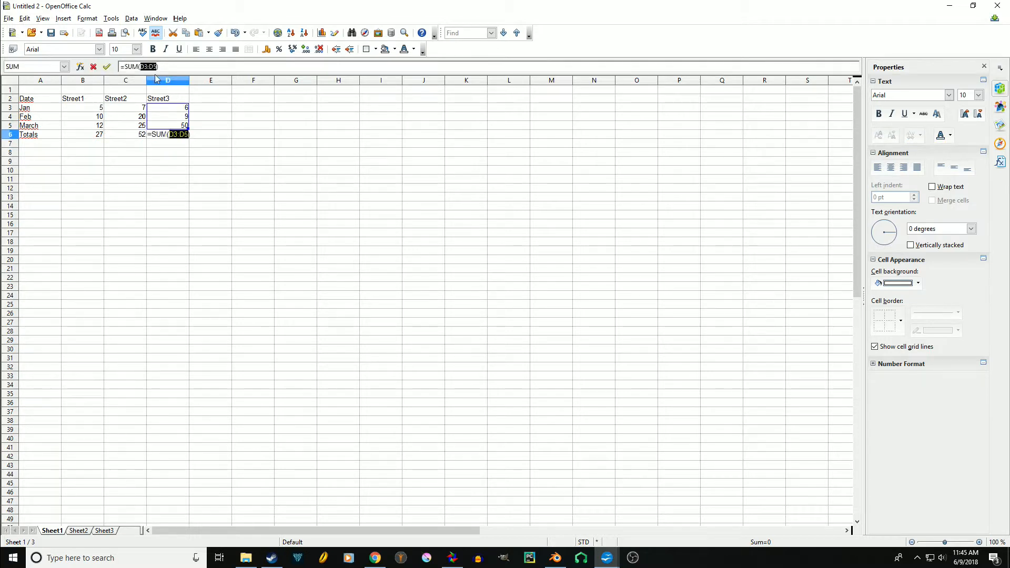
pyautogui.press('Return')
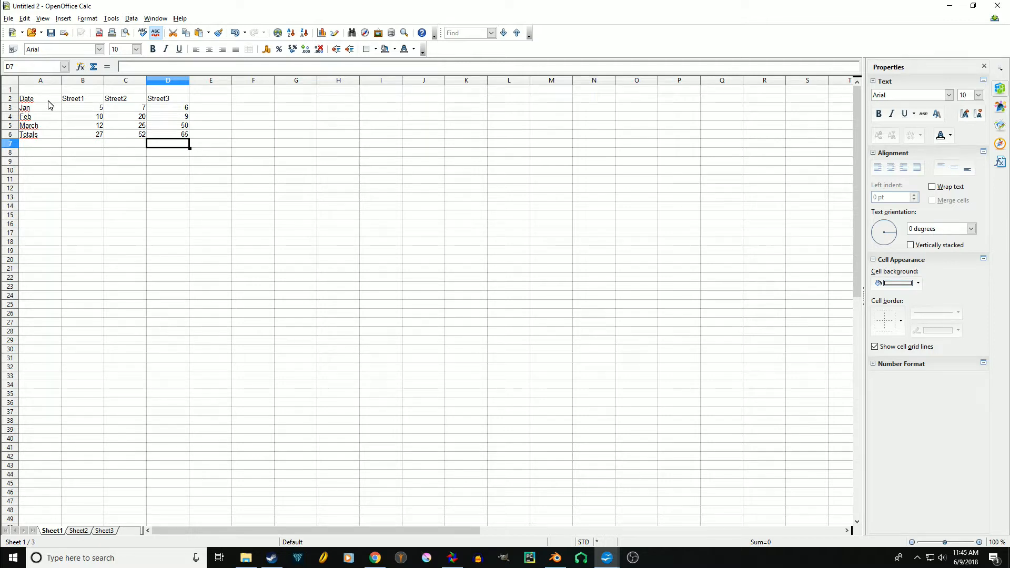
pyautogui.click(48, 102)
pyautogui.keyDown('shift'); pyautogui.click(171, 137); pyautogui.keyUp('shift')
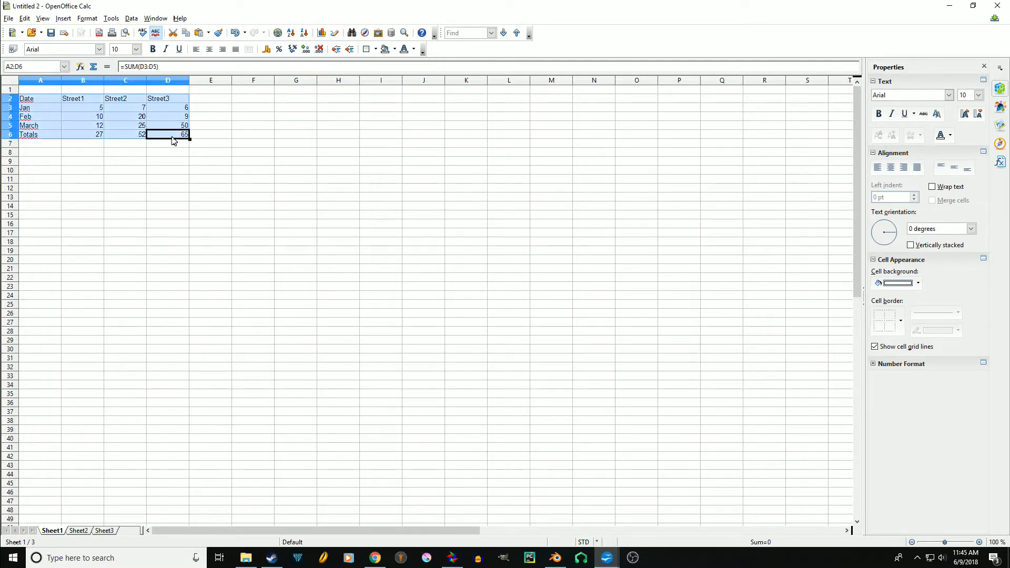
pyautogui.click(322, 34)
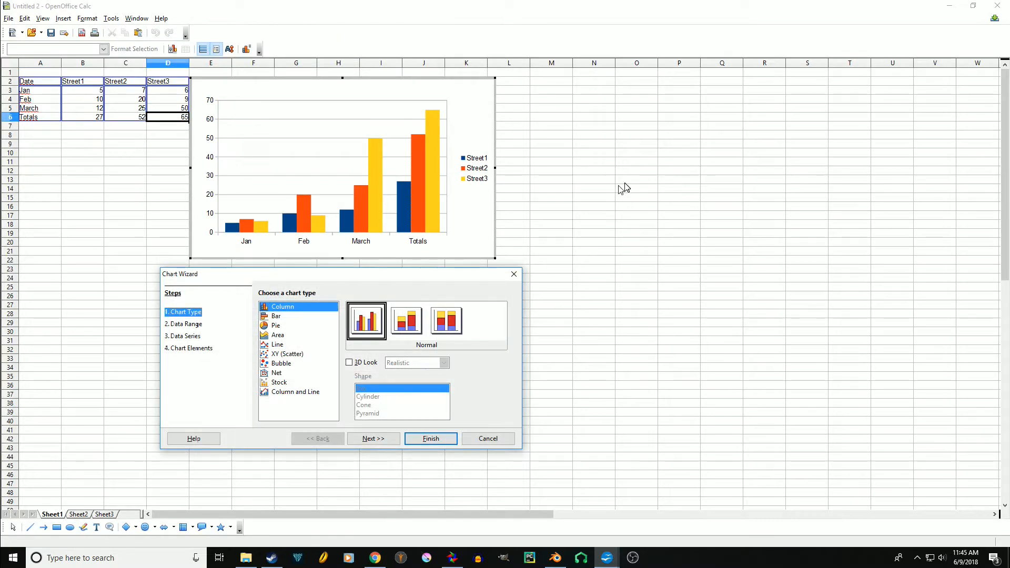
pyautogui.click(514, 274)
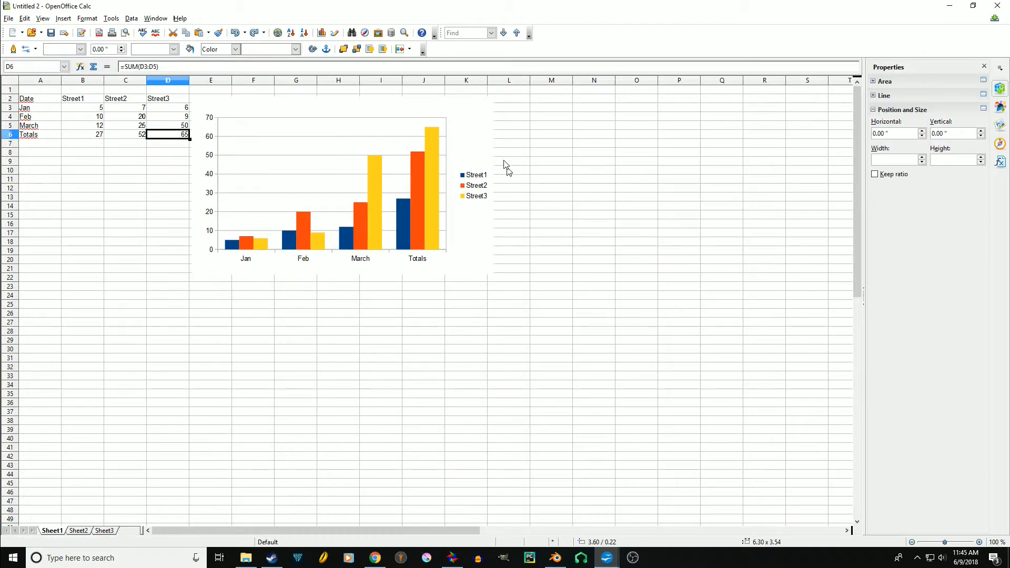
# Start a chart from the table A2:D6 as a normal bar chart with 3D look and the Cone shape
pyautogui.click(36, 101)
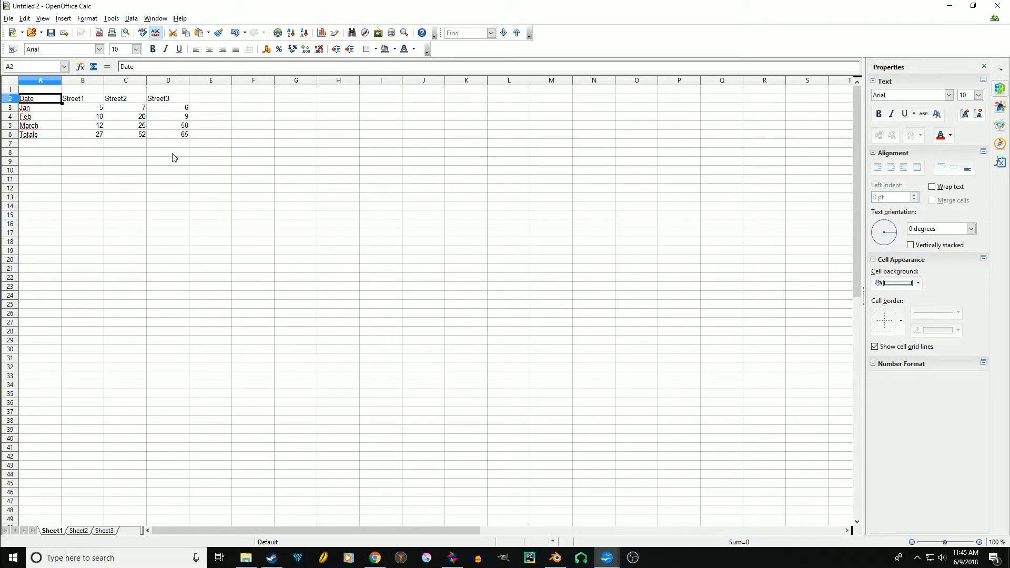
pyautogui.keyDown('shift'); pyautogui.click(183, 140); pyautogui.keyUp('shift')
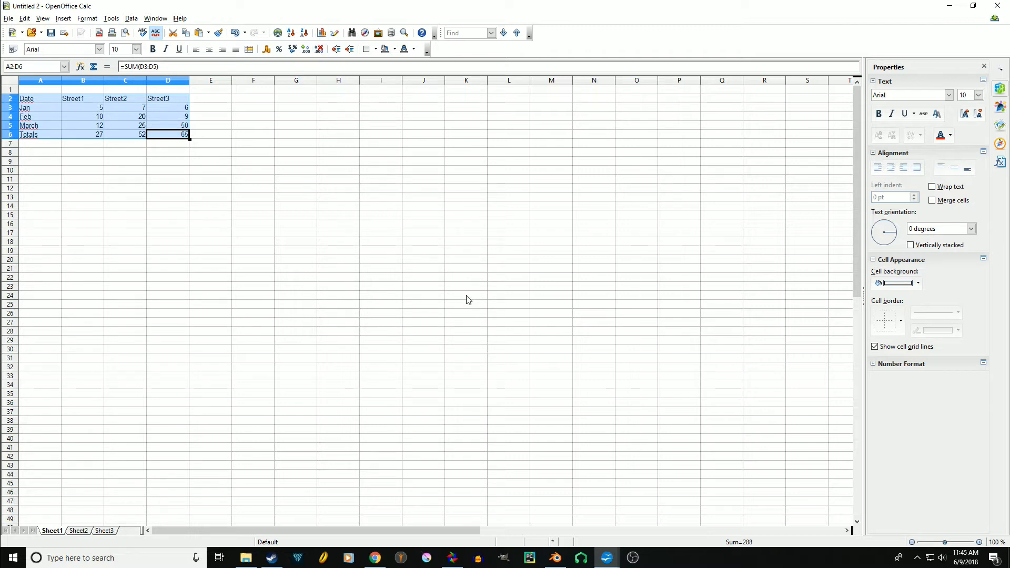
pyautogui.click(321, 34)
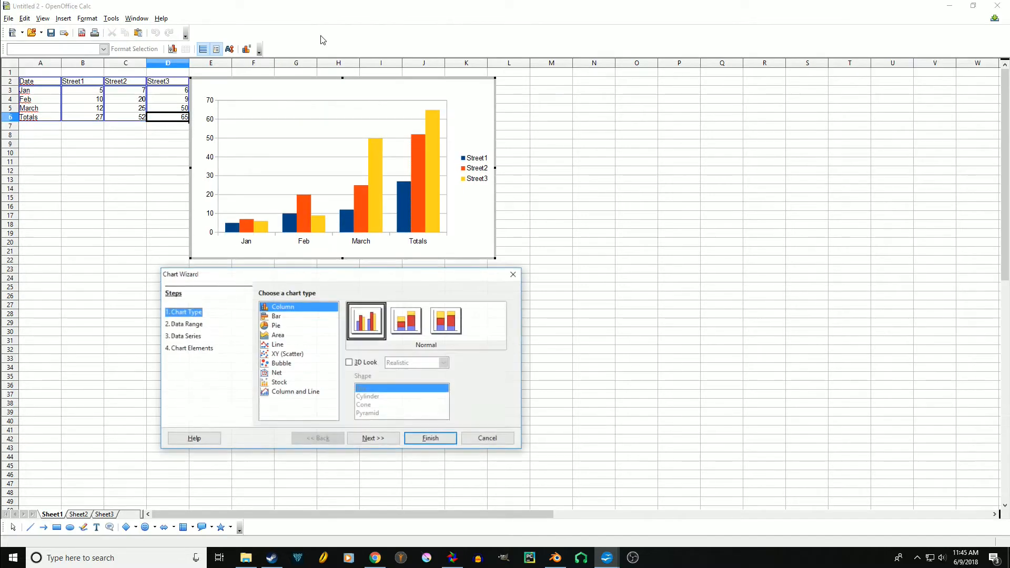
pyautogui.click(277, 317)
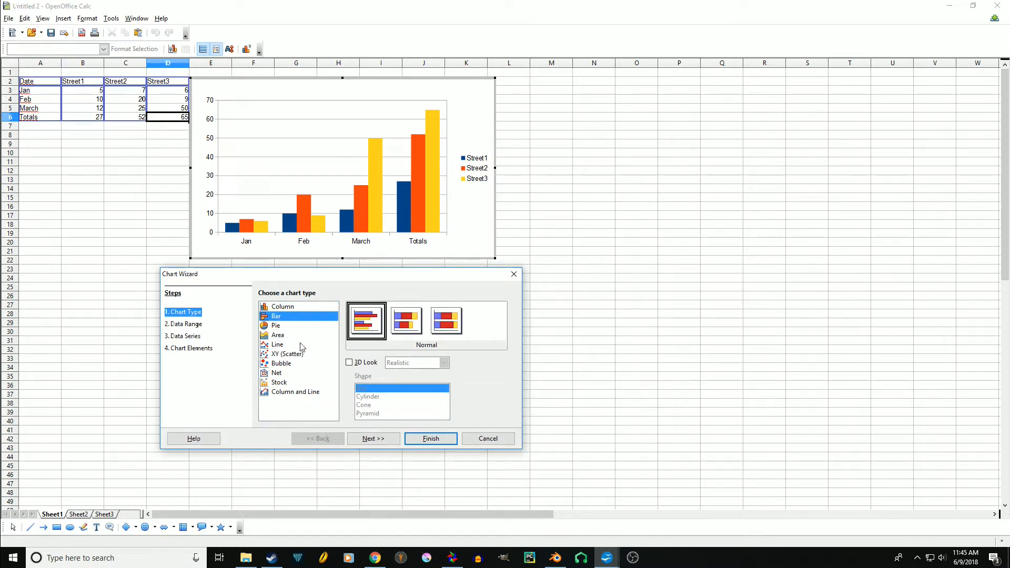
pyautogui.click(350, 362)
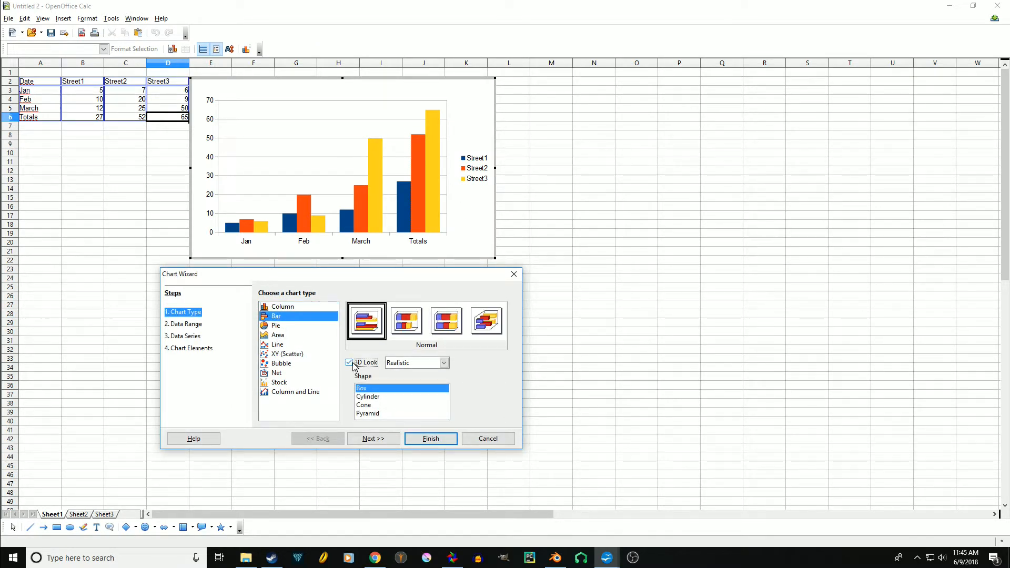
pyautogui.click(370, 406)
pyautogui.click(376, 414)
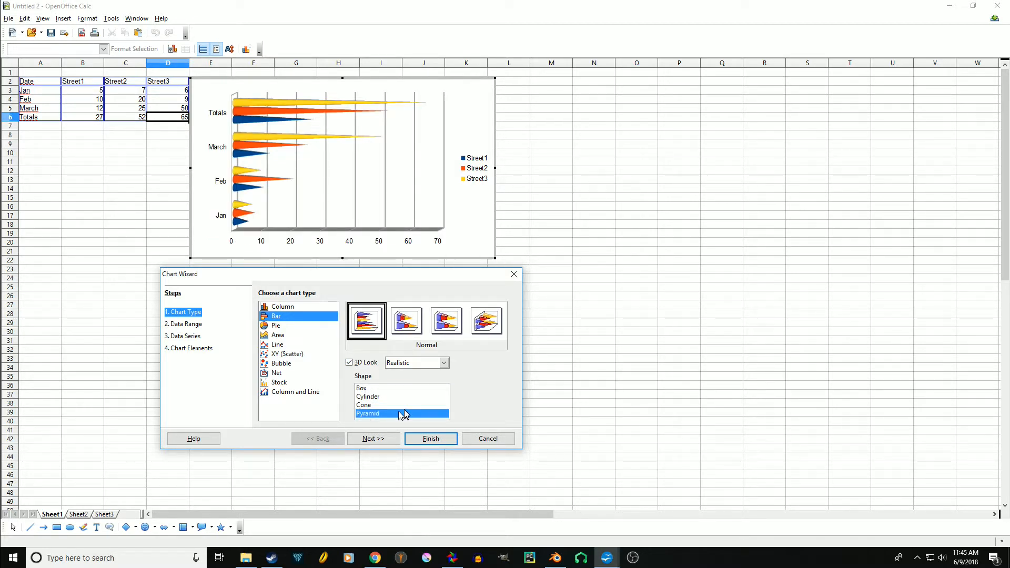
pyautogui.click(371, 406)
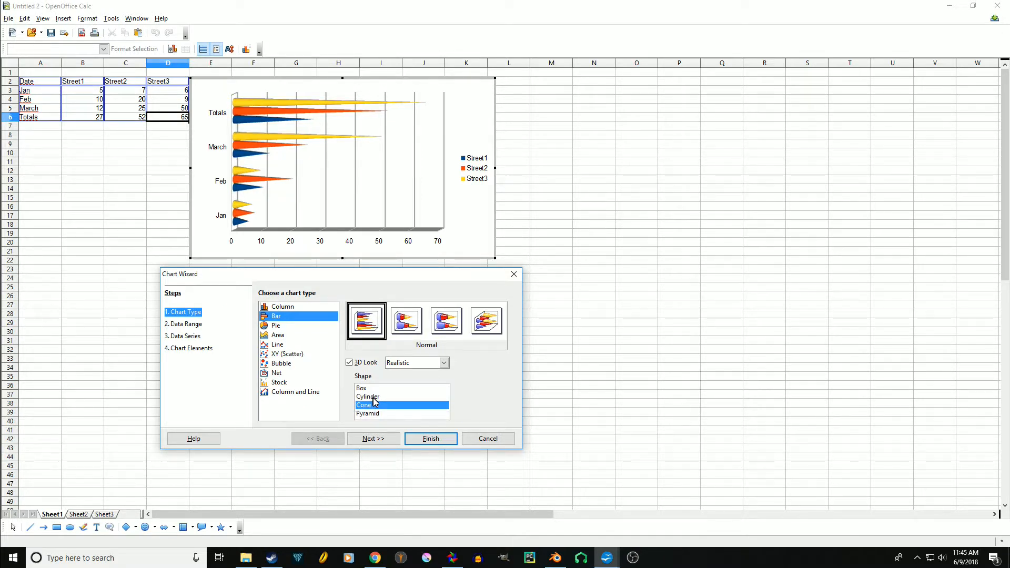
# Arrange the chart's data series in rows and change the bars to the Deep variant with the Cylinder shape
pyautogui.click(189, 326)
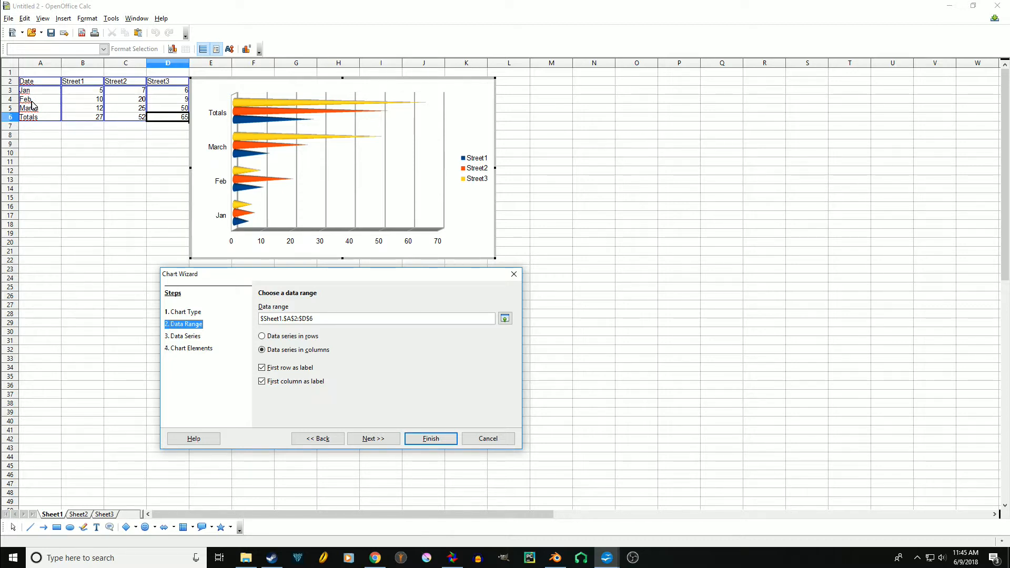
pyautogui.click(275, 338)
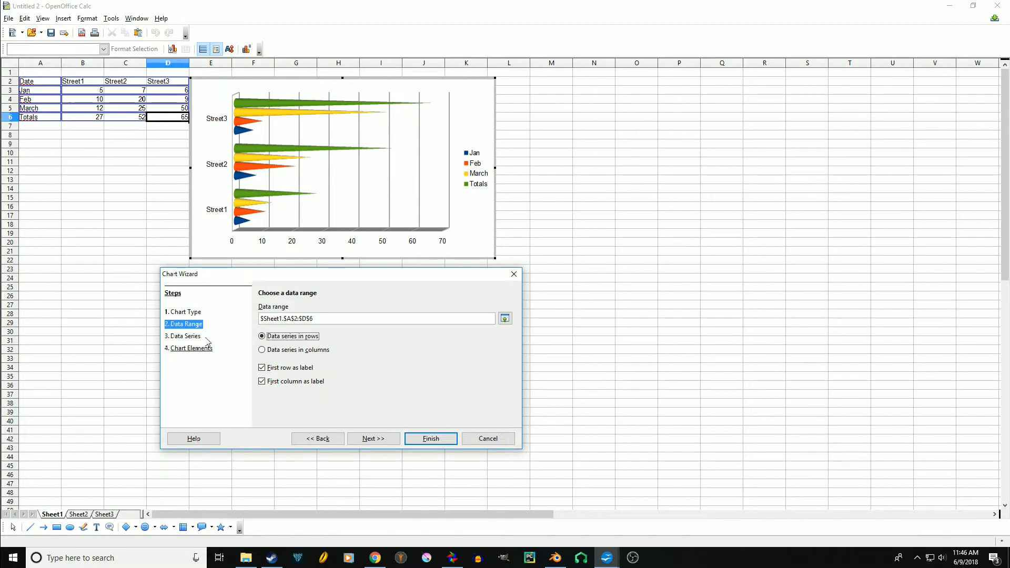
pyautogui.click(192, 313)
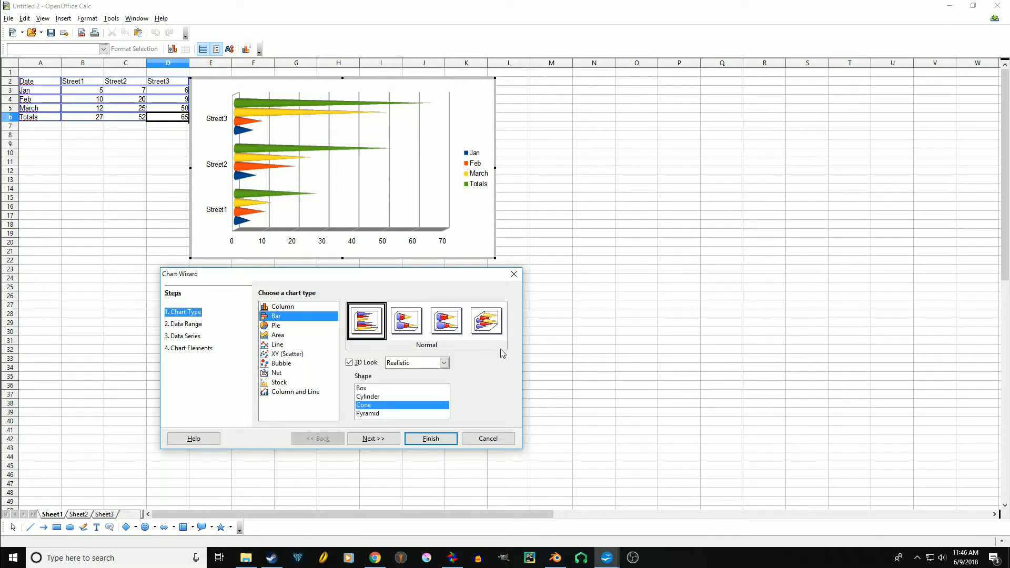
pyautogui.click(488, 328)
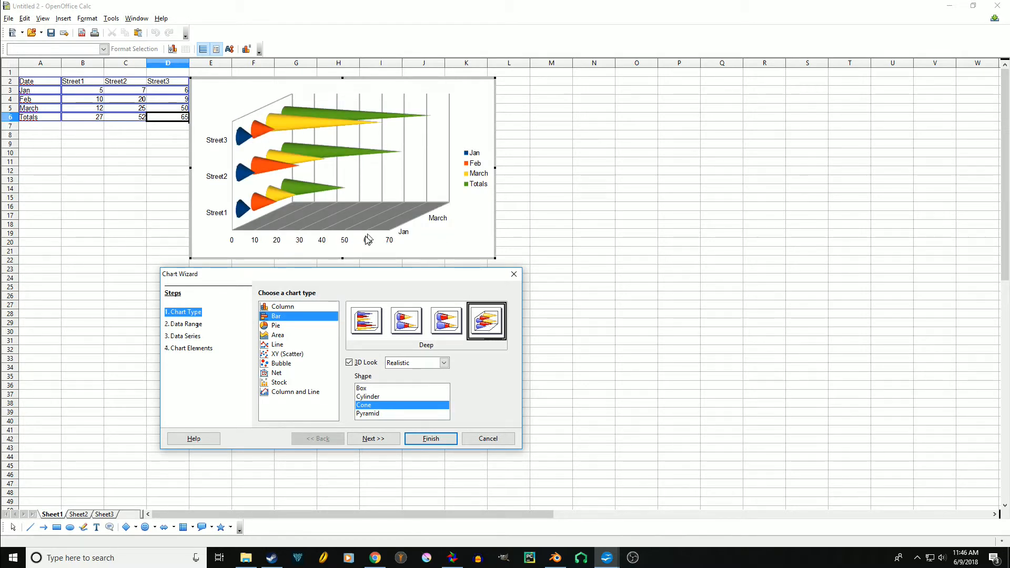
pyautogui.click(376, 398)
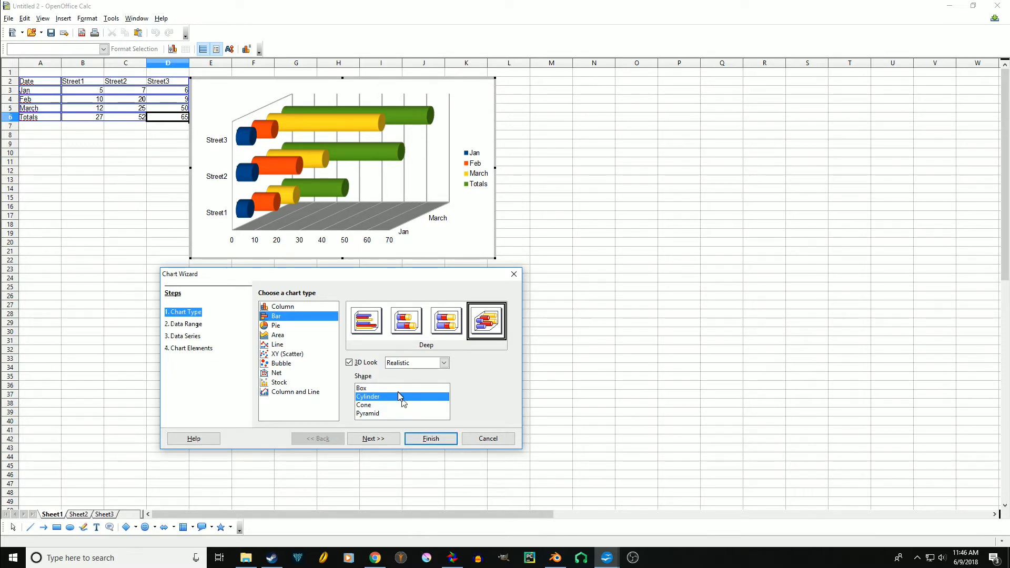
# Title the chart "flyer quarter 1" with the subtitle "was cold", place the legend on the left and finish the chart
pyautogui.click(187, 349)
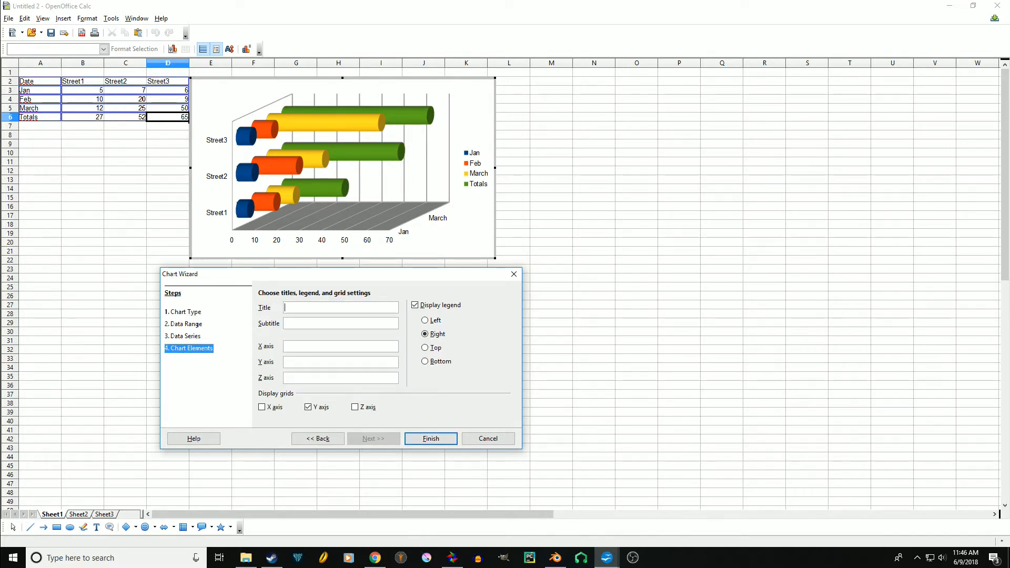
pyautogui.write('flyer quarter 1')
pyautogui.press('Tab')
pyautogui.write('was')
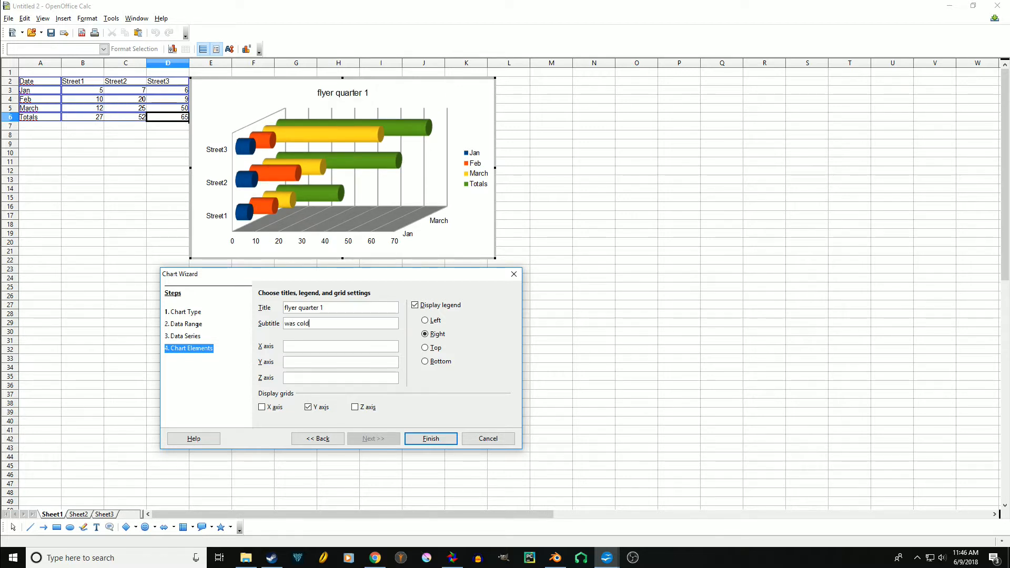
pyautogui.click(426, 320)
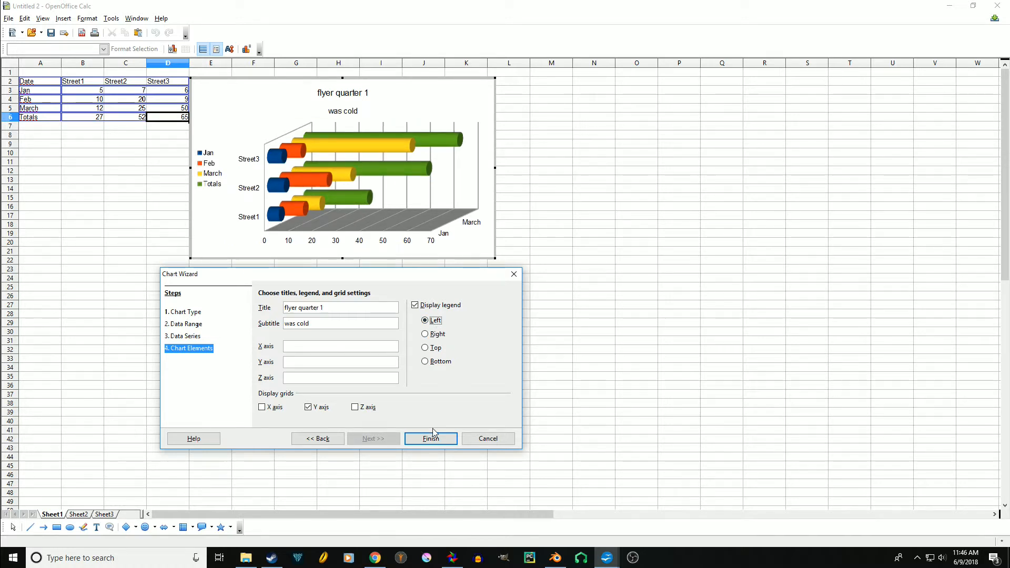
pyautogui.click(431, 439)
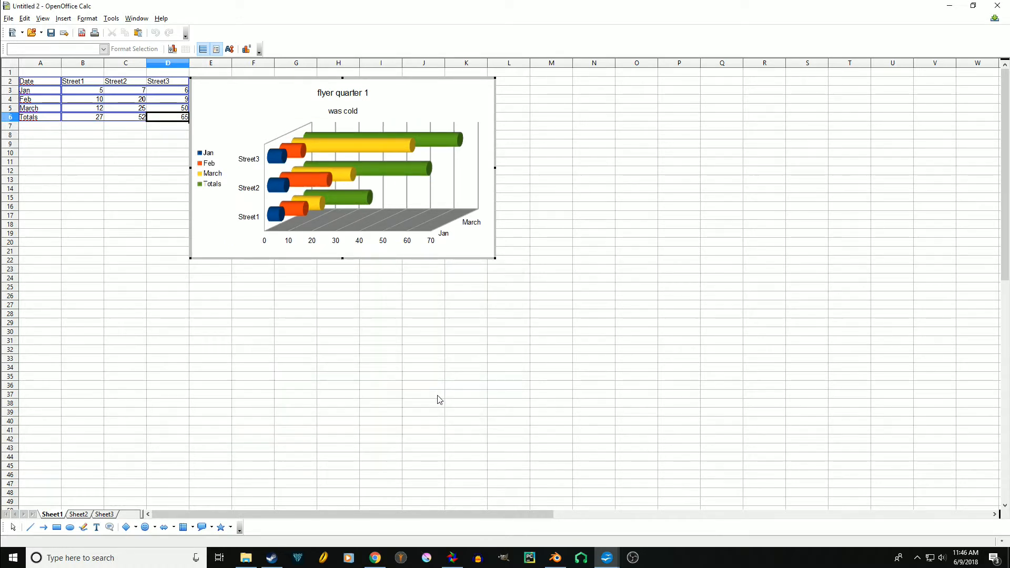
# Move the chart directly below the table and shrink it to about 3.44 by 2.12 inches, matching the table's width
pyautogui.click(114, 214)
pyautogui.click(220, 113)
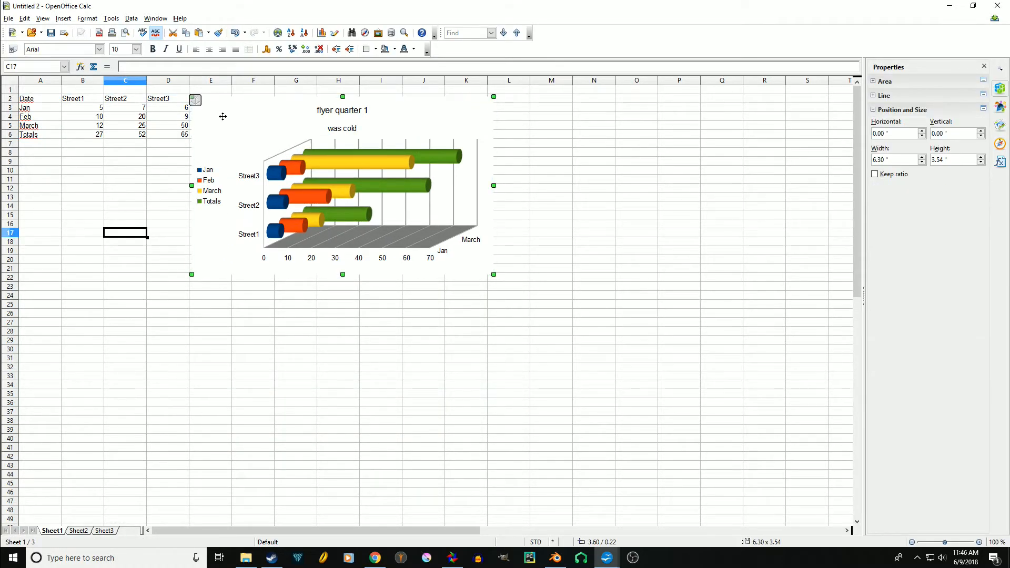
pyautogui.moveTo(221, 113); pyautogui.dragTo(52, 158)
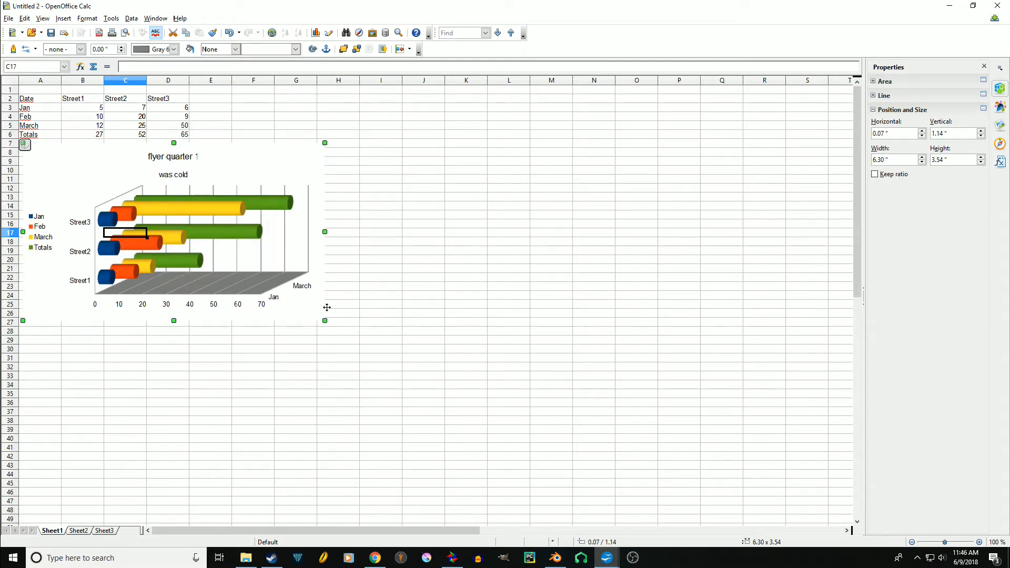
pyautogui.moveTo(324, 321); pyautogui.dragTo(187, 249)
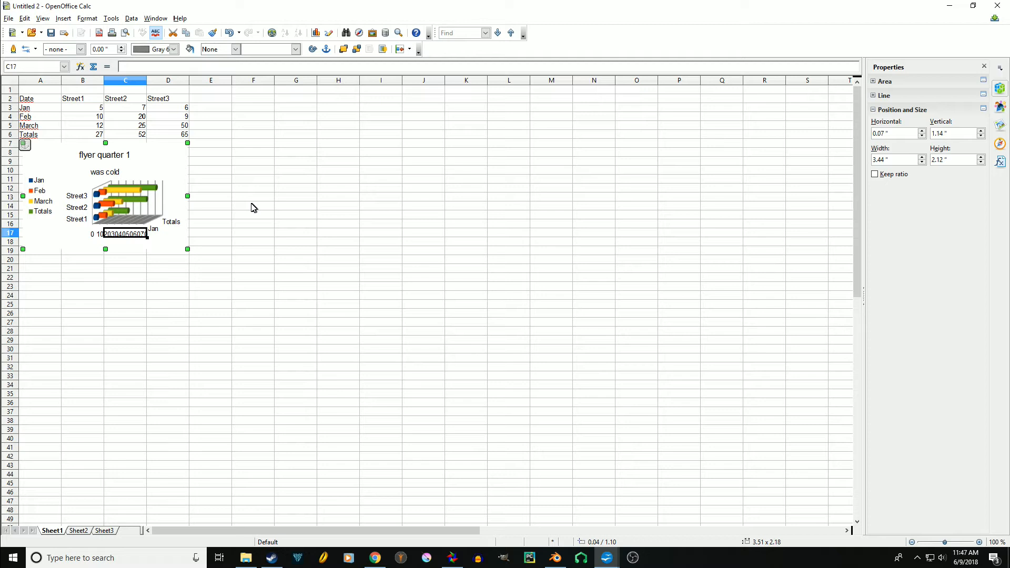
# Deselect the chart and create a new empty Impress presentation
pyautogui.click(157, 281)
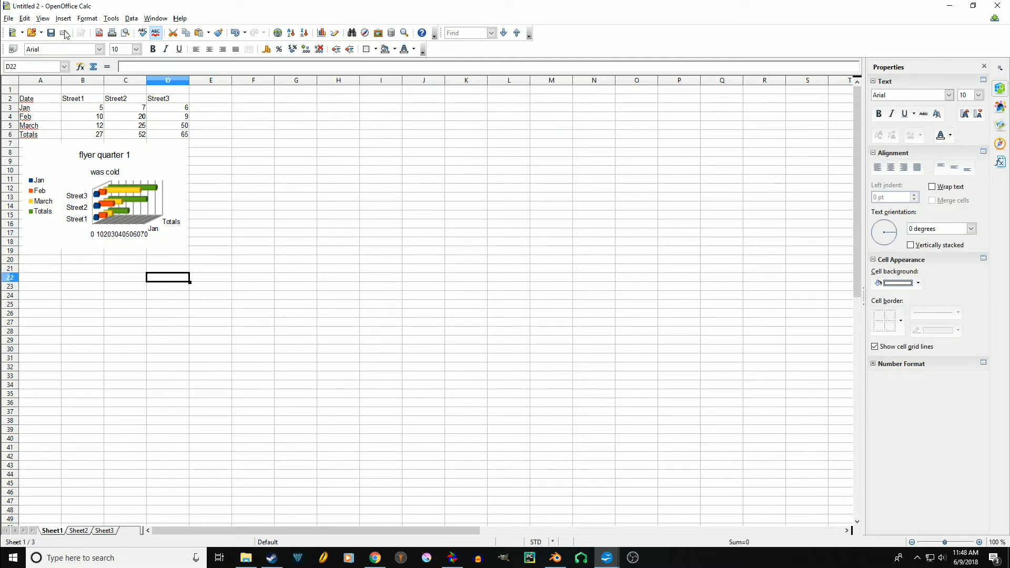
pyautogui.click(7, 18)
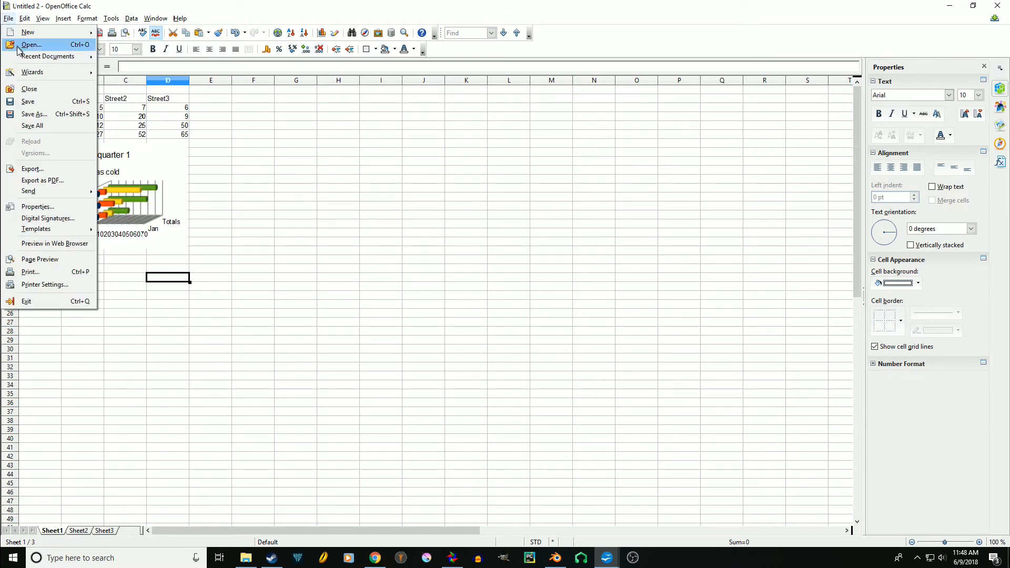
pyautogui.moveTo(25, 58)
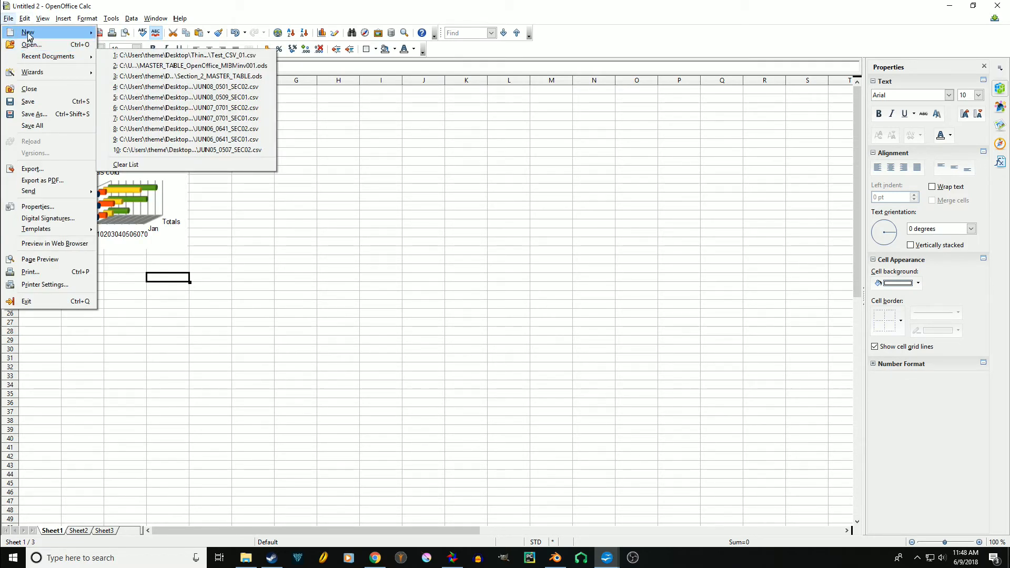
pyautogui.moveTo(24, 33)
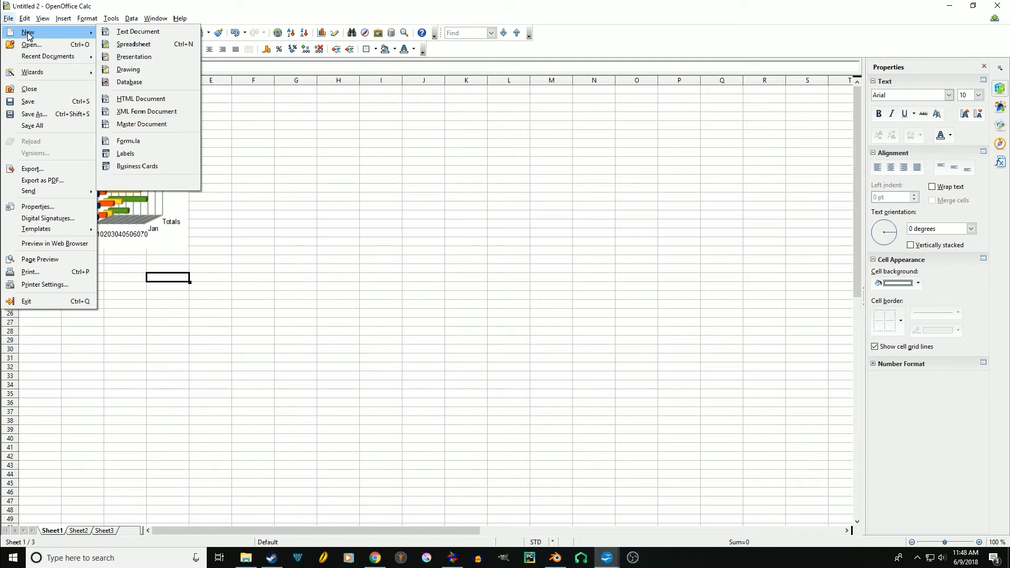
pyautogui.click(145, 58)
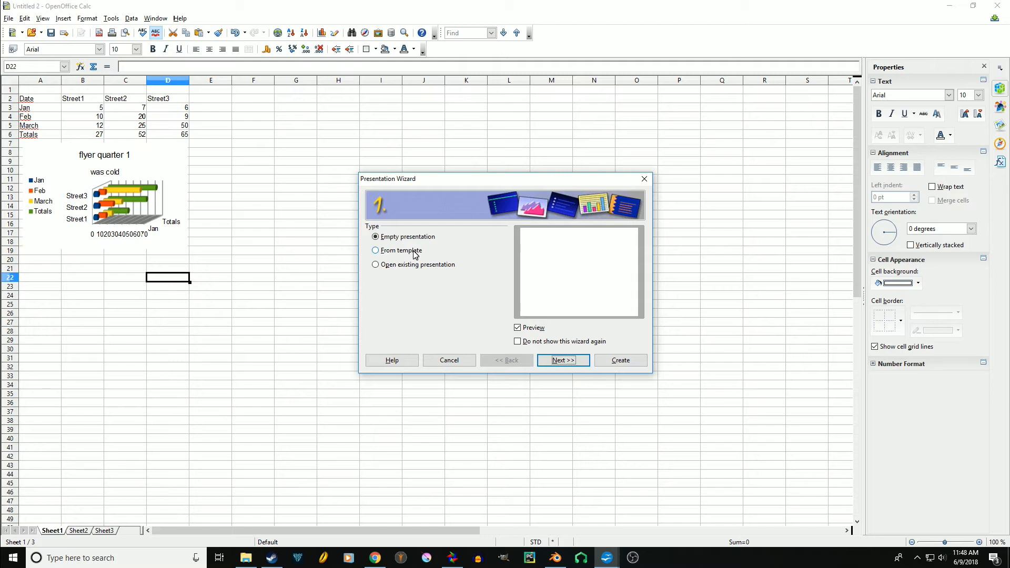
pyautogui.click(614, 363)
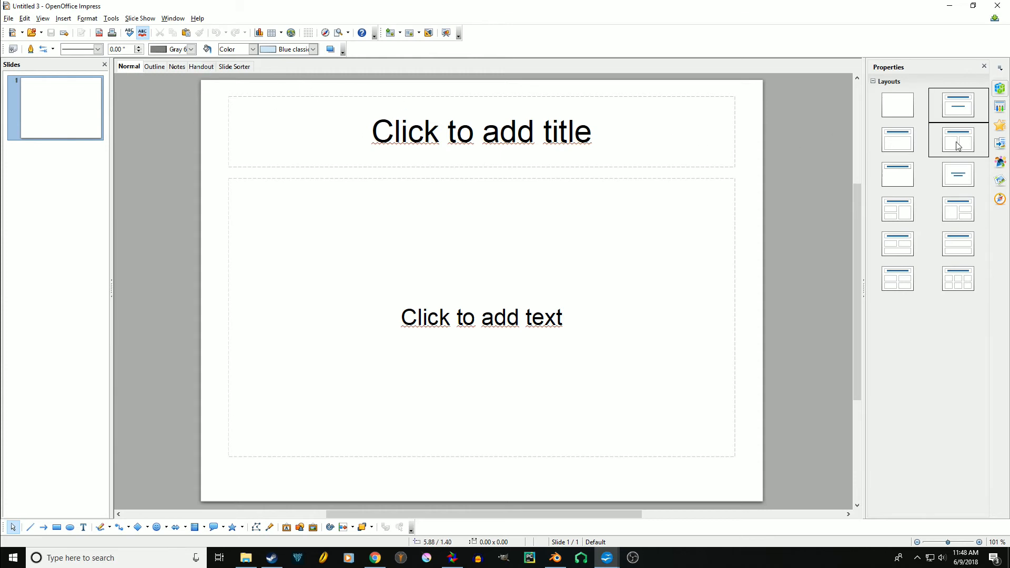
# Apply the dark blue gradient master page to the presentation and insert a second slide
pyautogui.click(1001, 109)
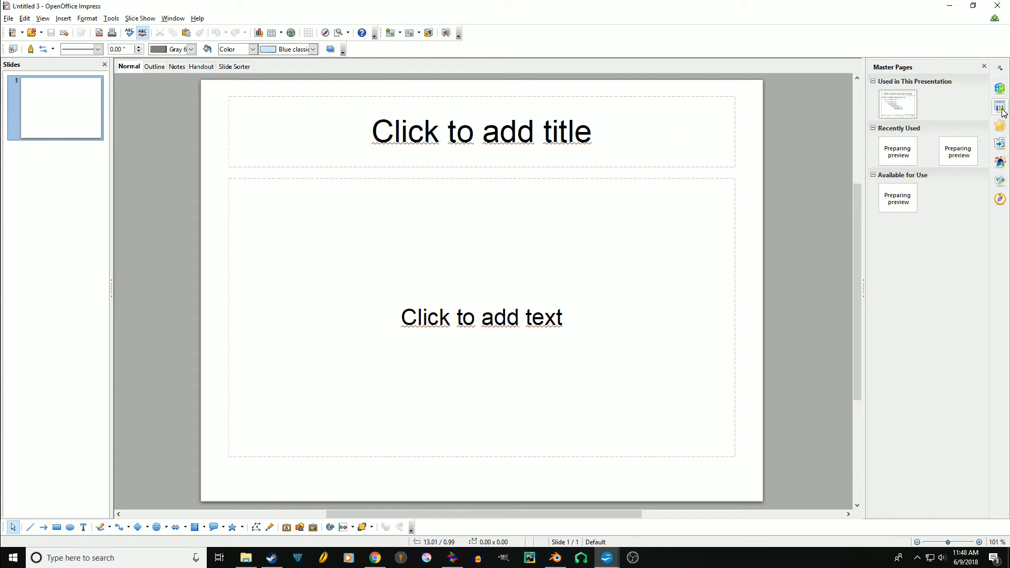
pyautogui.click(966, 241)
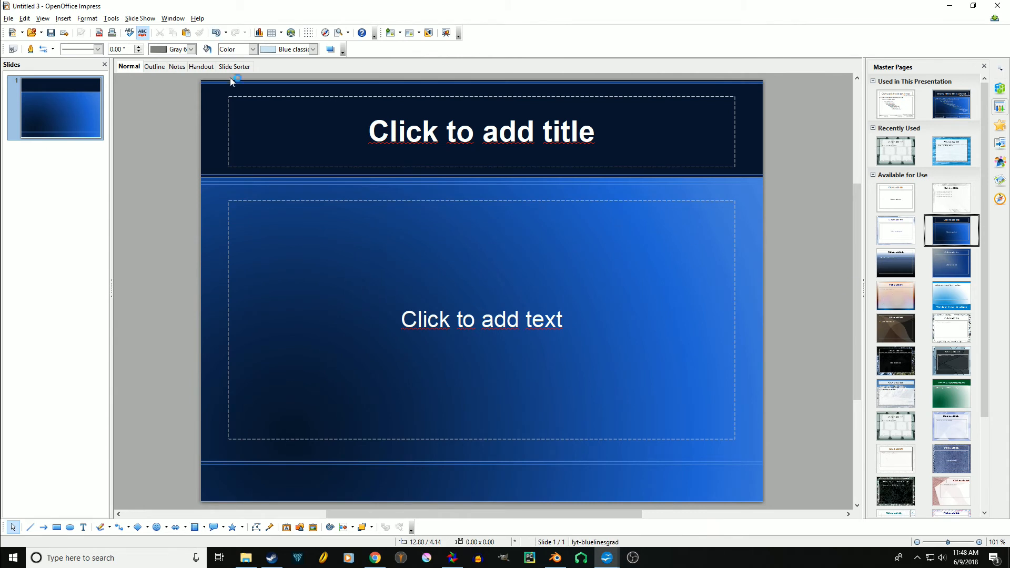
pyautogui.click(63, 18)
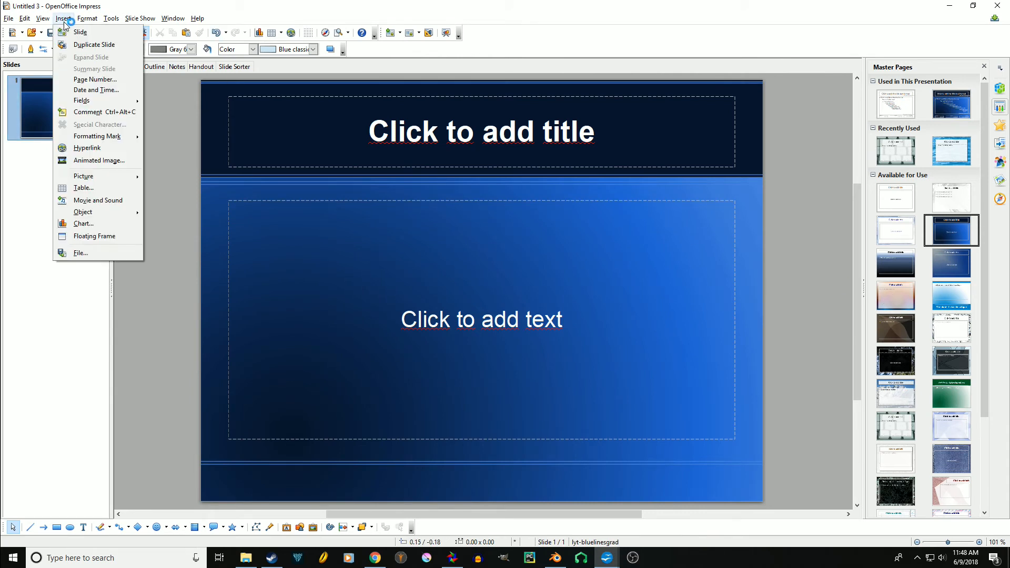
pyautogui.moveTo(84, 19)
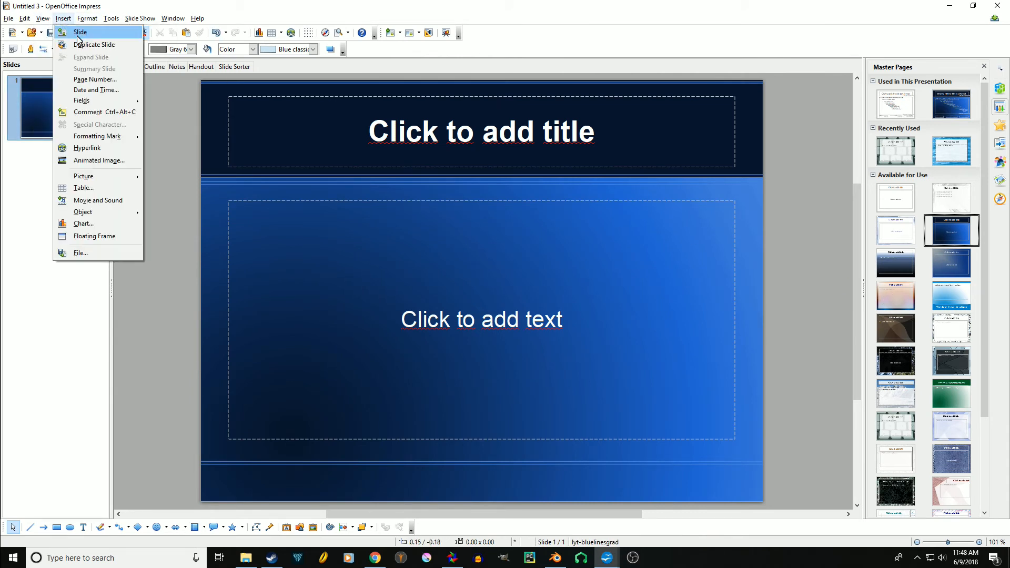
pyautogui.click(78, 37)
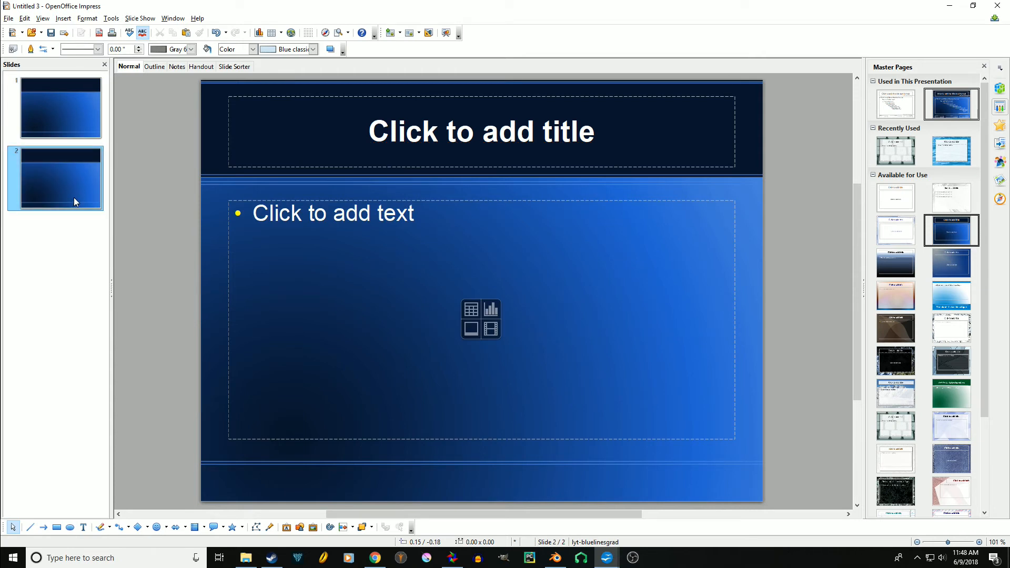
# Change the master page of both slides to the keyboard design
pyautogui.click(420, 161)
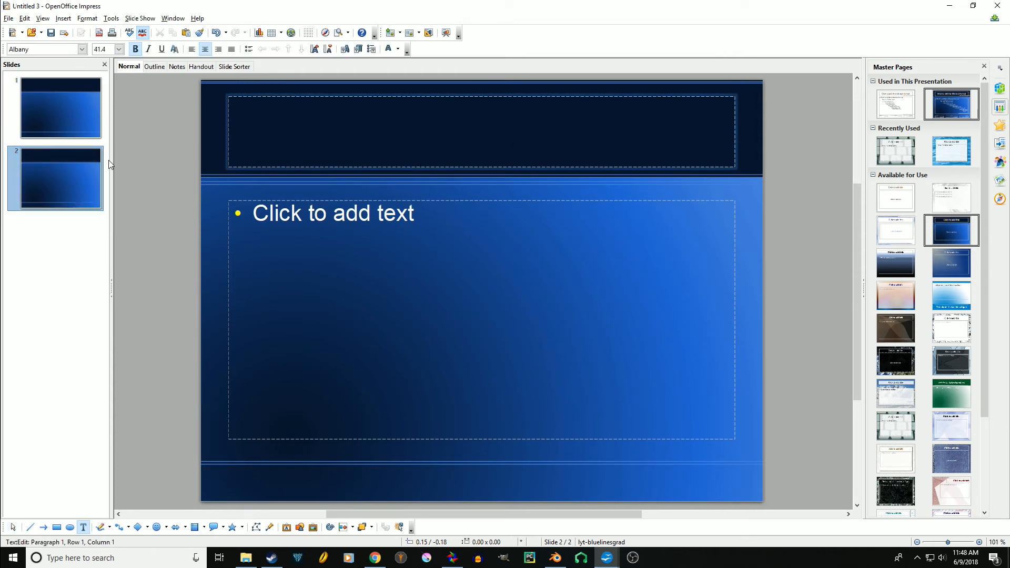
pyautogui.click(138, 20)
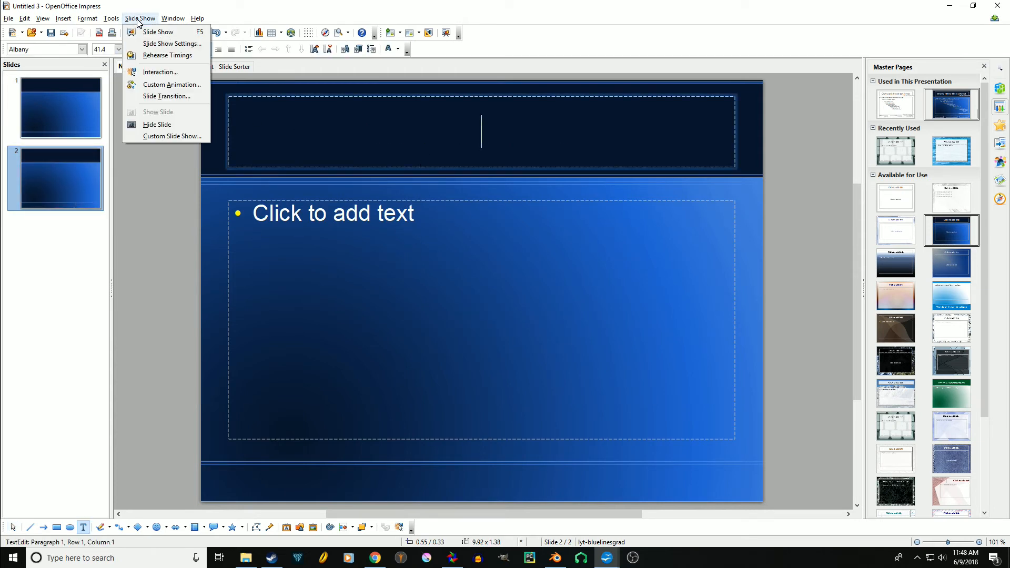
pyautogui.click(534, 32)
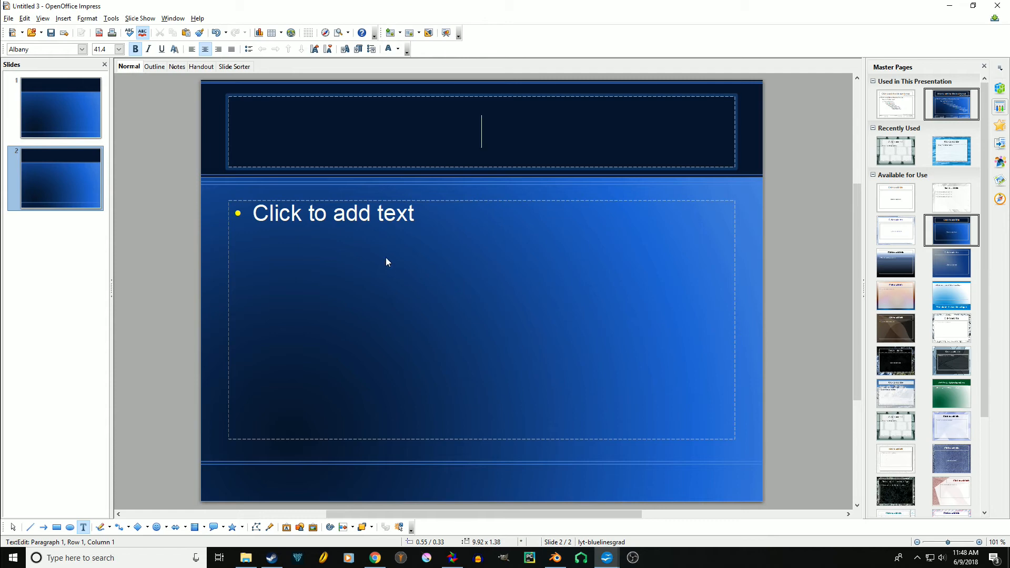
pyautogui.click(896, 425)
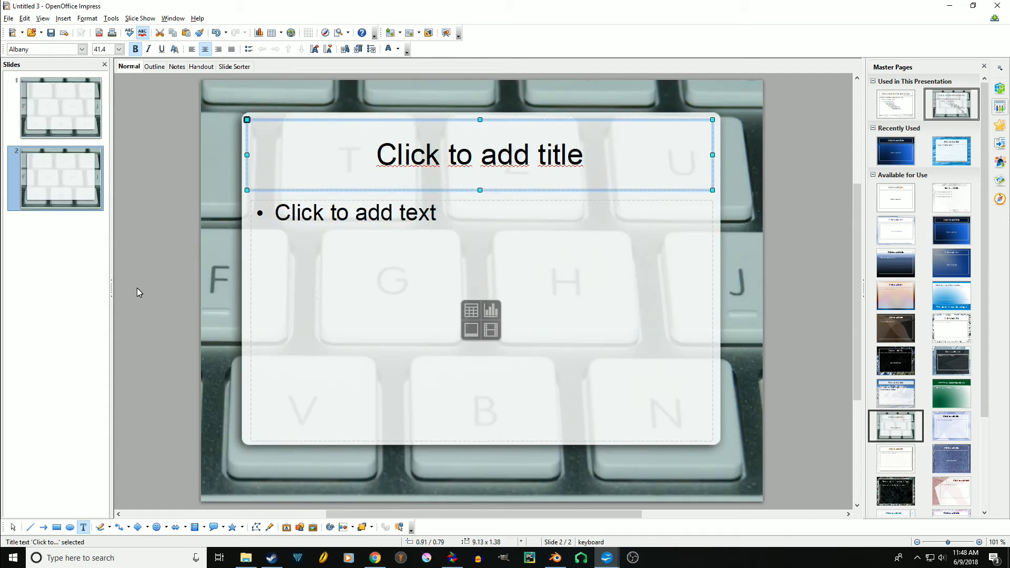
pyautogui.scroll(-4, 139, 289)
pyautogui.scroll(5, 147, 286)
pyautogui.scroll(2, 148, 287)
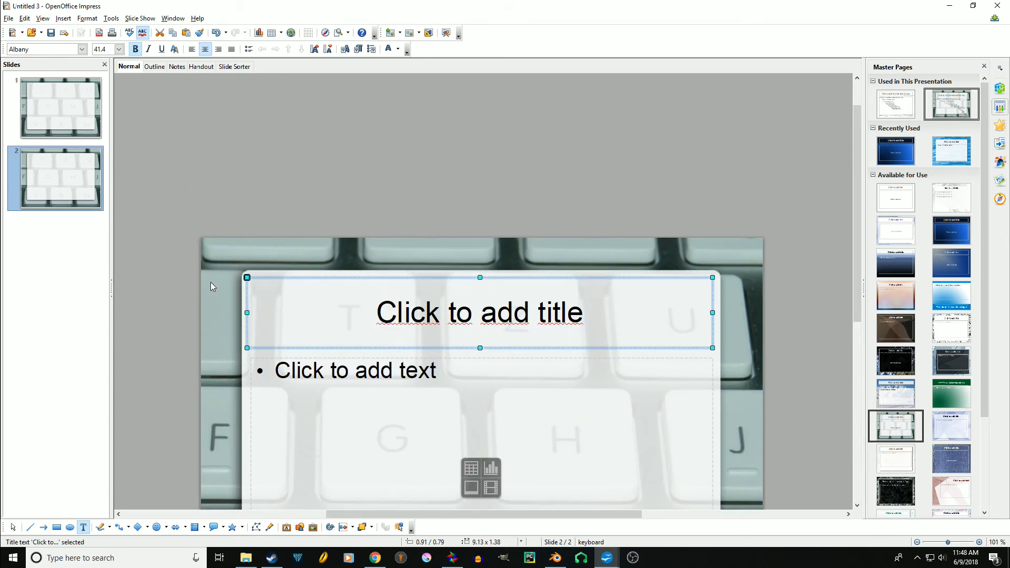
pyautogui.scroll(-1, 210, 282)
# Bring up the document types available for creating another new file
pyautogui.click(9, 18)
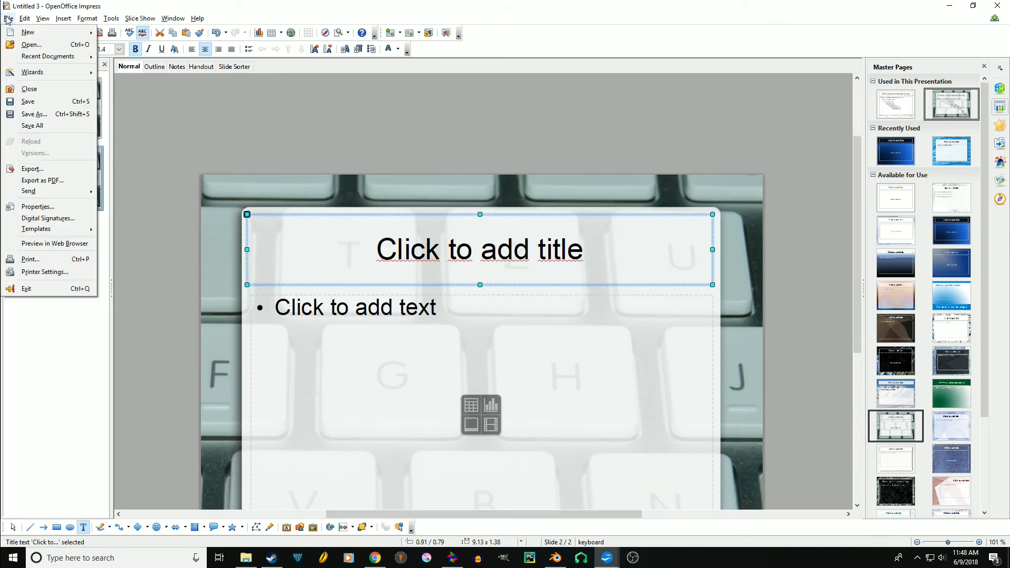
pyautogui.click(9, 19)
pyautogui.click(11, 19)
pyautogui.moveTo(21, 34)
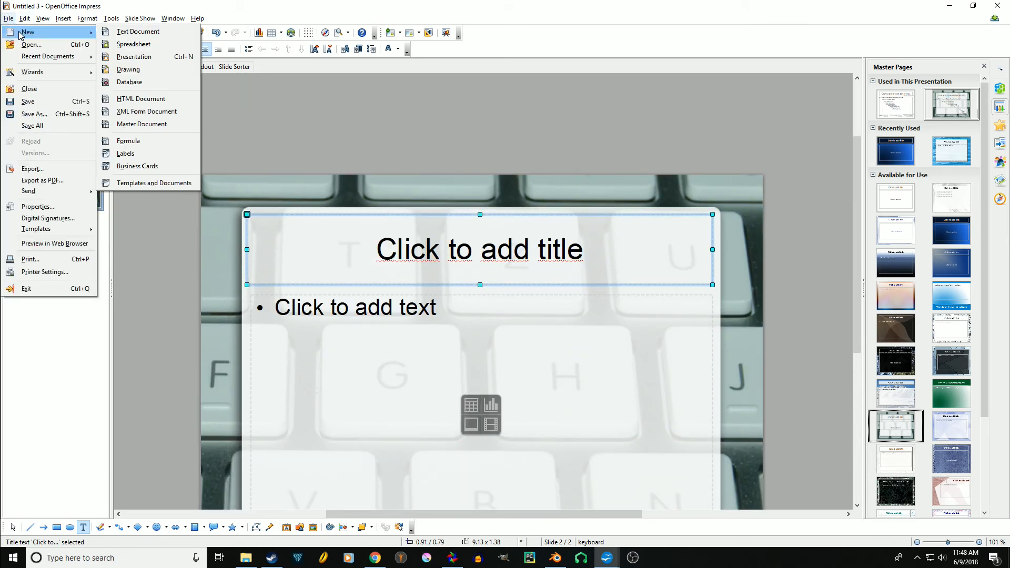